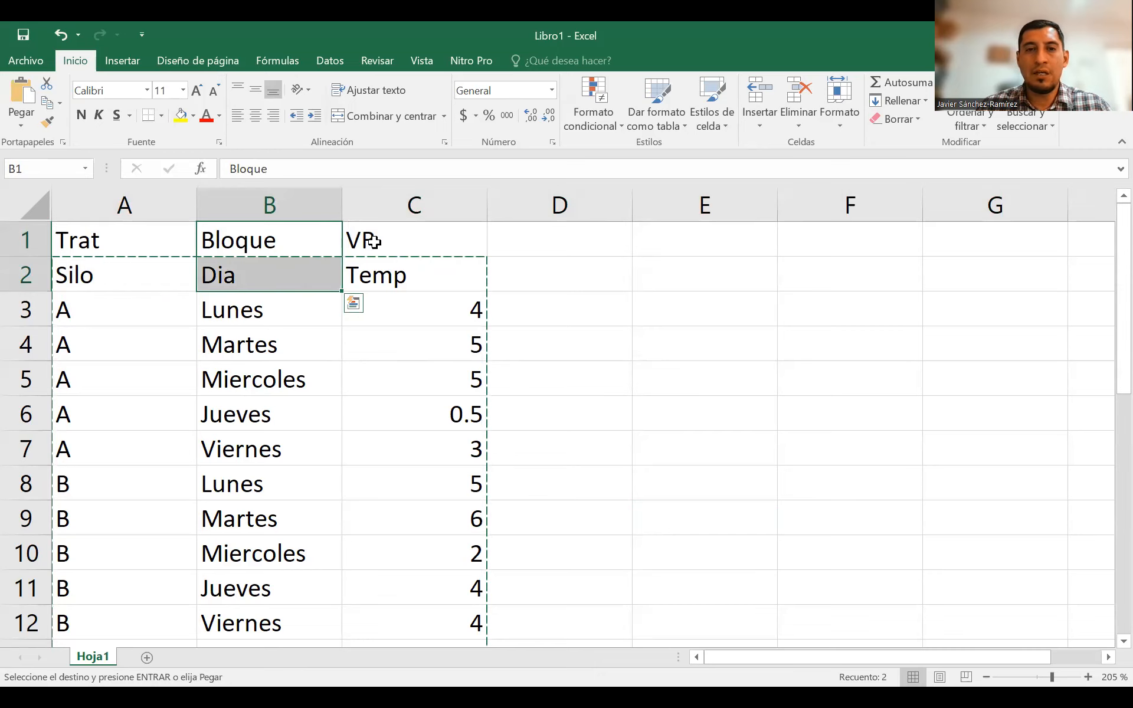
Review the treatment, block and temperature data in the Silo, Dia and Temp columns, rows 3 to 27.
left_click_drag(114, 310, 119, 444)
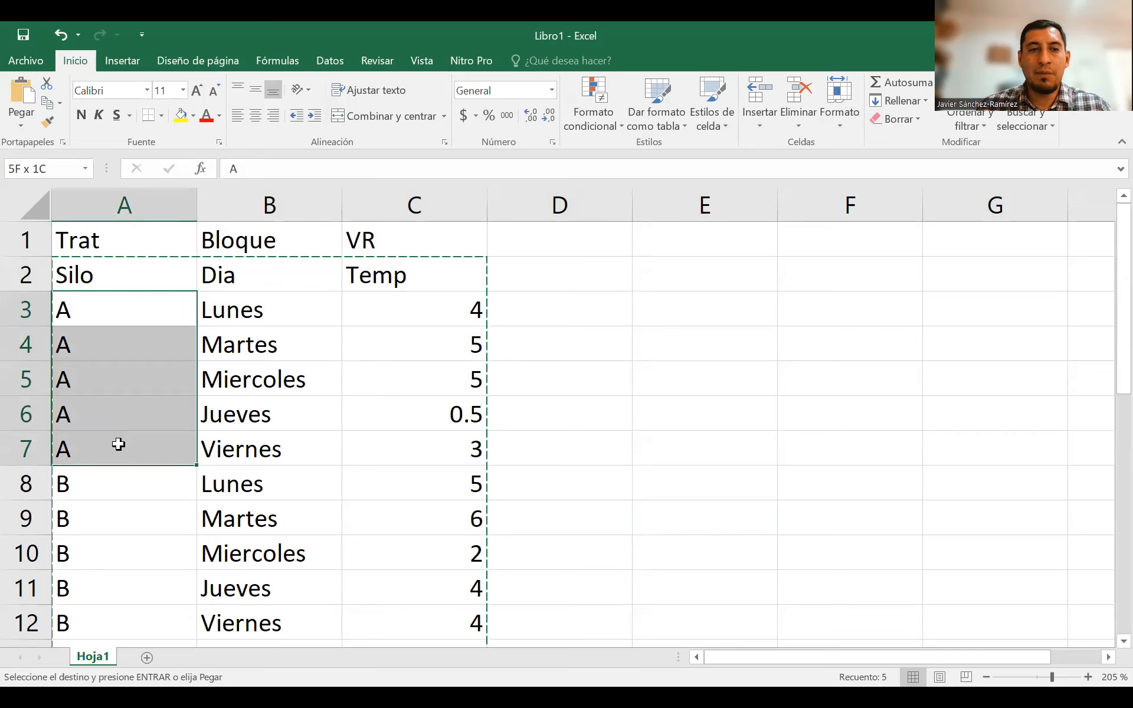
left_click_drag(407, 307, 410, 455)
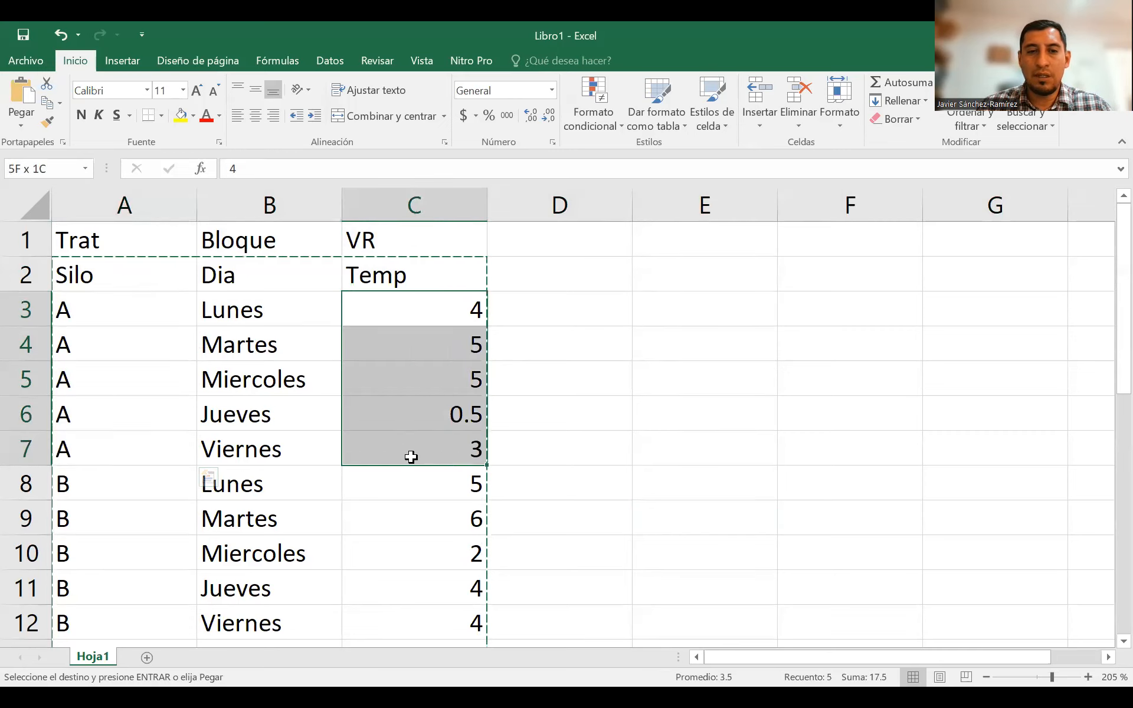
scroll(136, 474, "down", 2)
left_click_drag(112, 275, 106, 458)
scroll(97, 570, "down", 1)
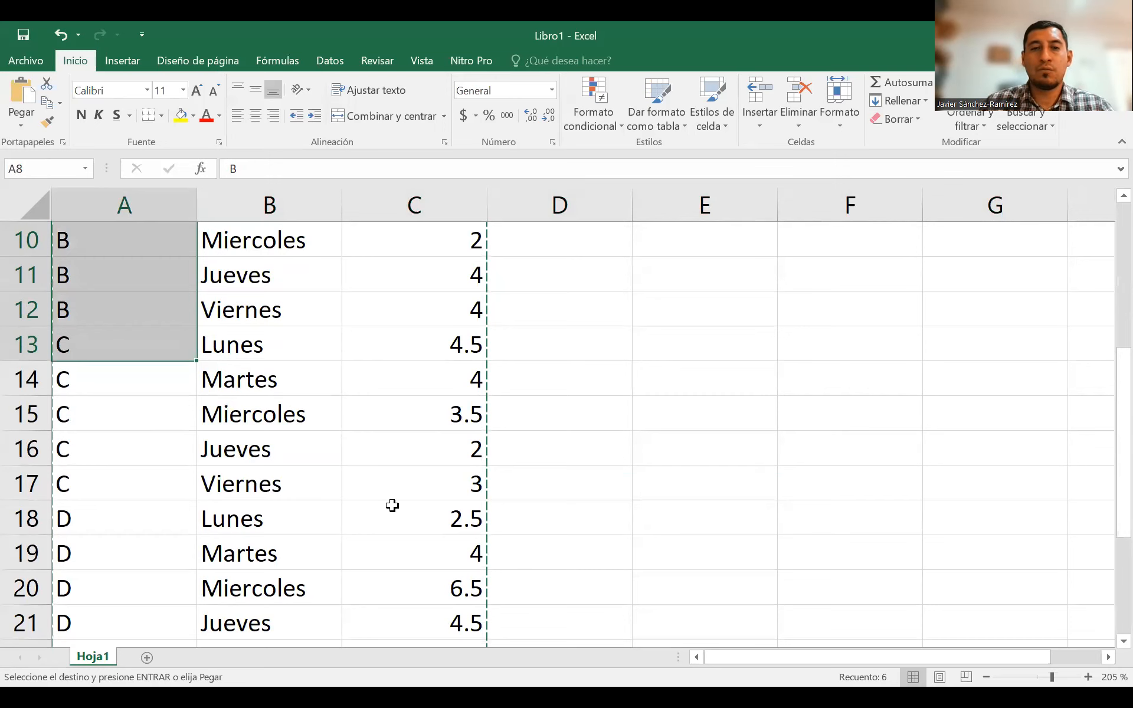
scroll(422, 378, "up", 3)
left_click_drag(427, 308, 405, 569)
scroll(384, 511, "down", 5)
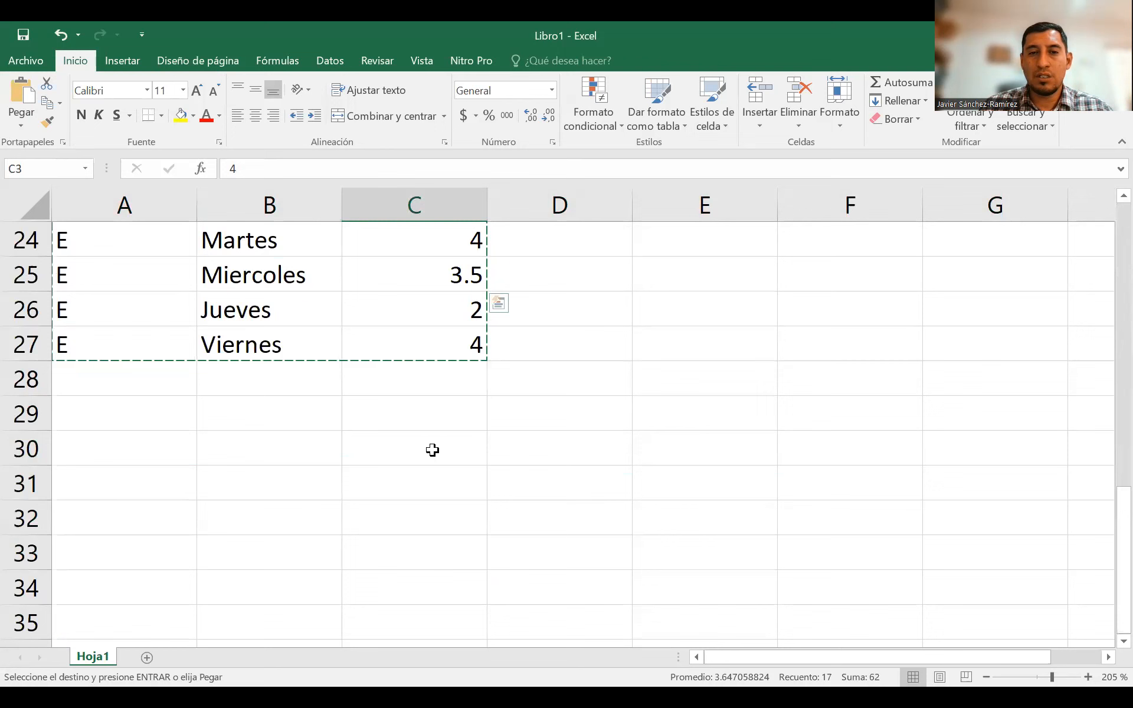
scroll(432, 450, "up", 2)
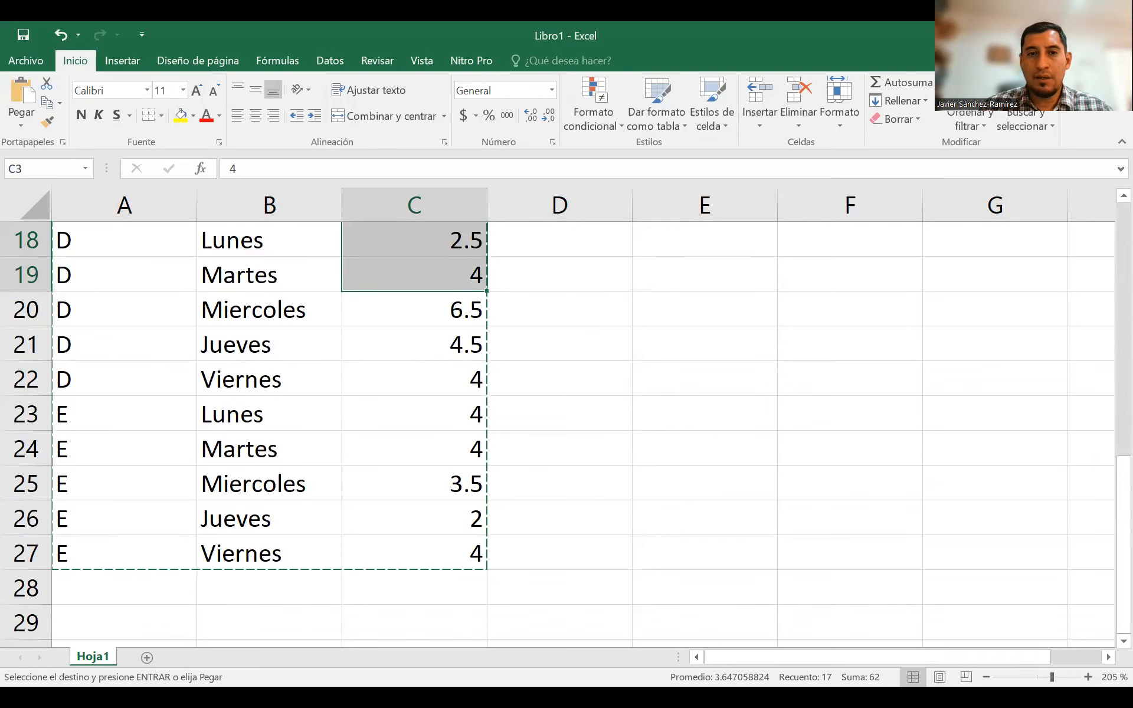
Switch to SAS and look over its Editor, Log and Output windows and the list of available views.
key("alt+Tab")
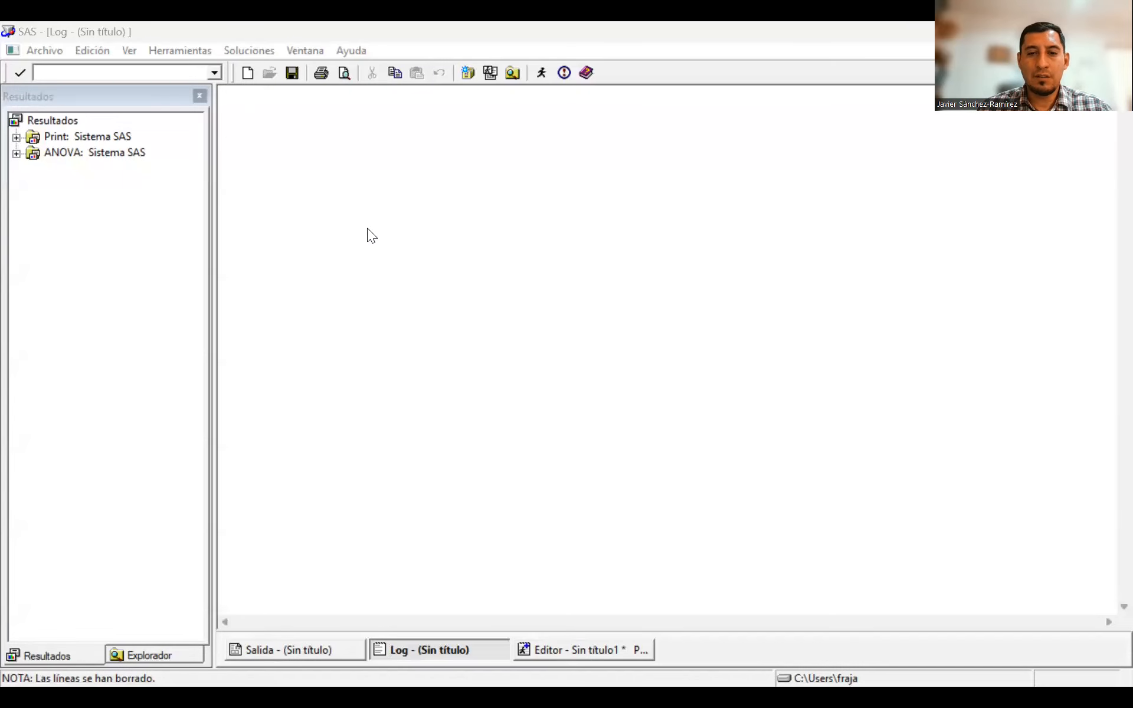
left_click(583, 650)
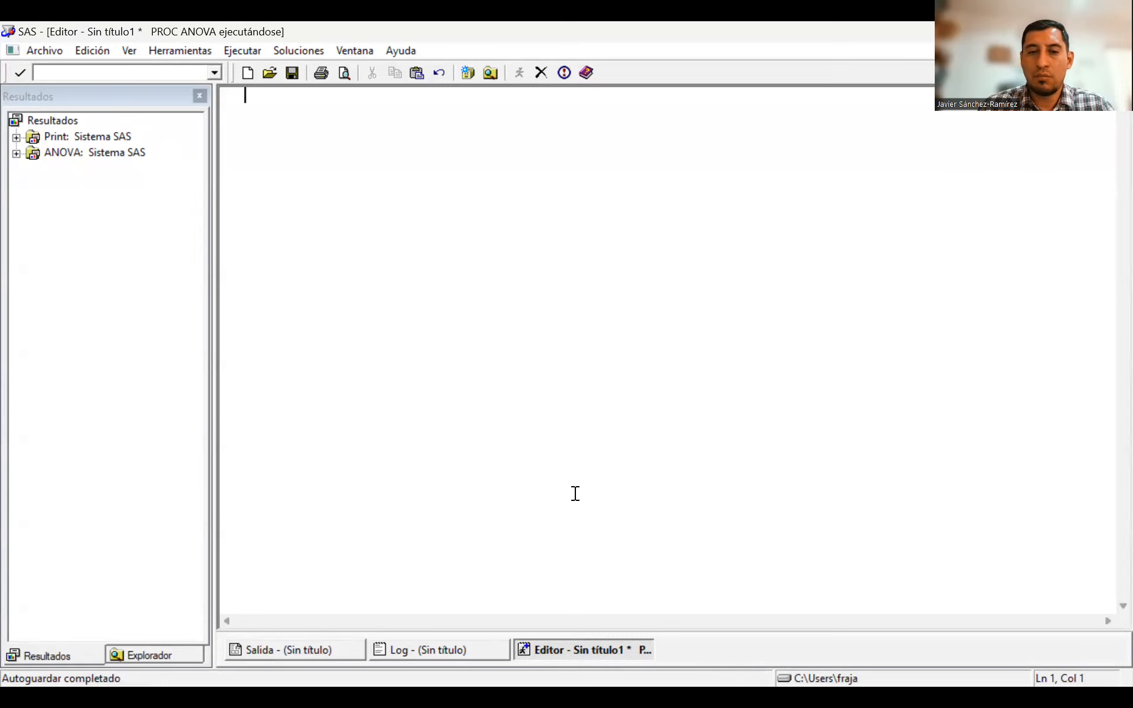
left_click(443, 656)
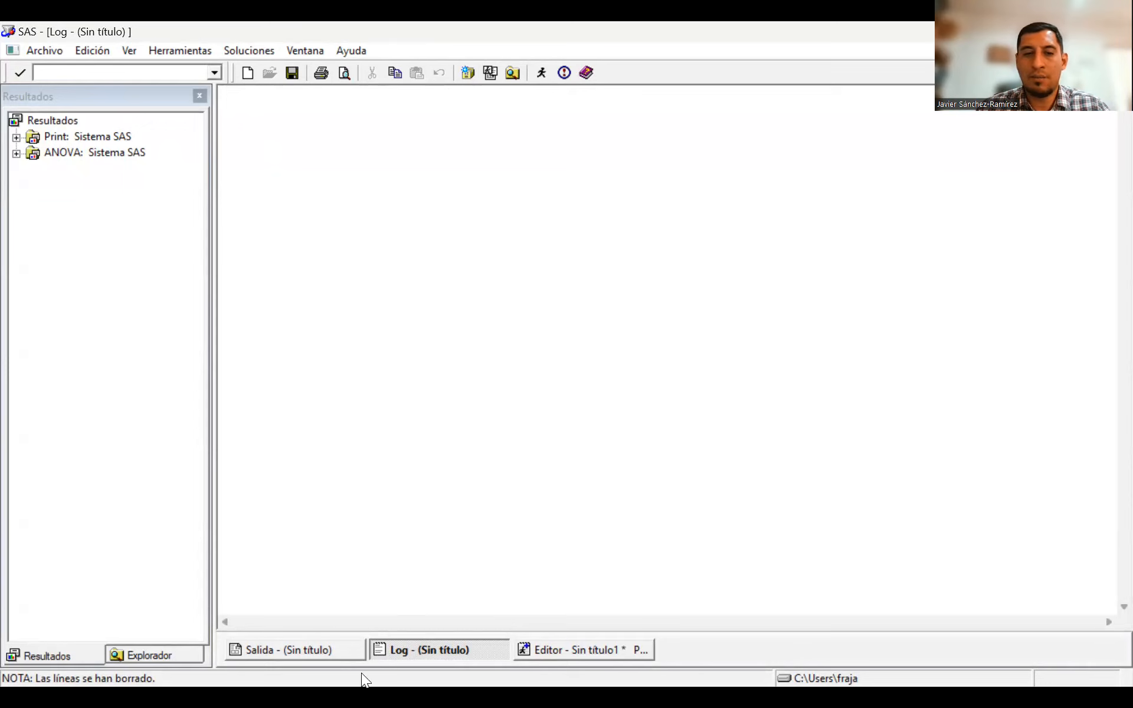
left_click(326, 655)
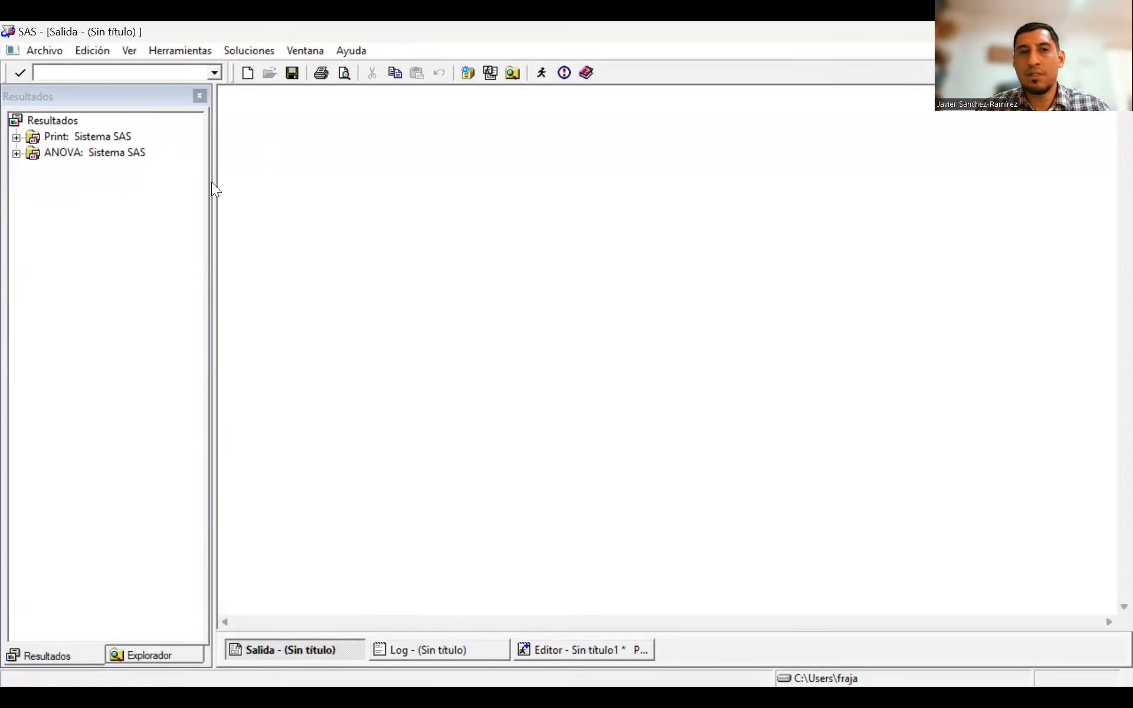
left_click(133, 51)
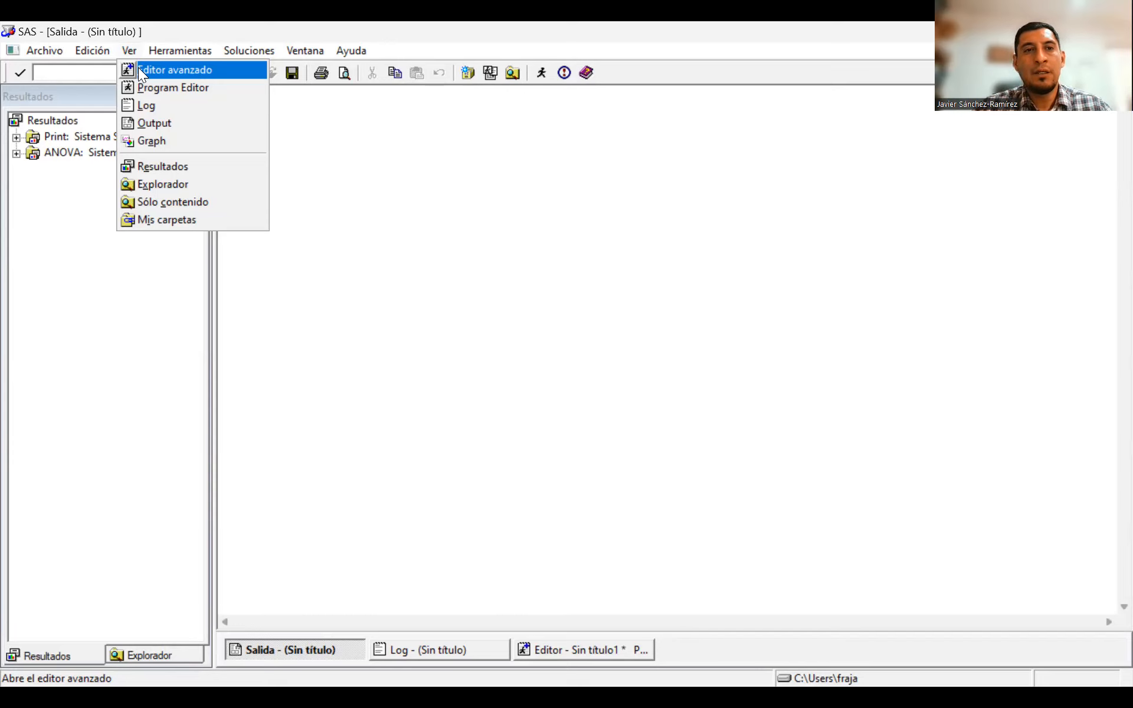
left_click(405, 148)
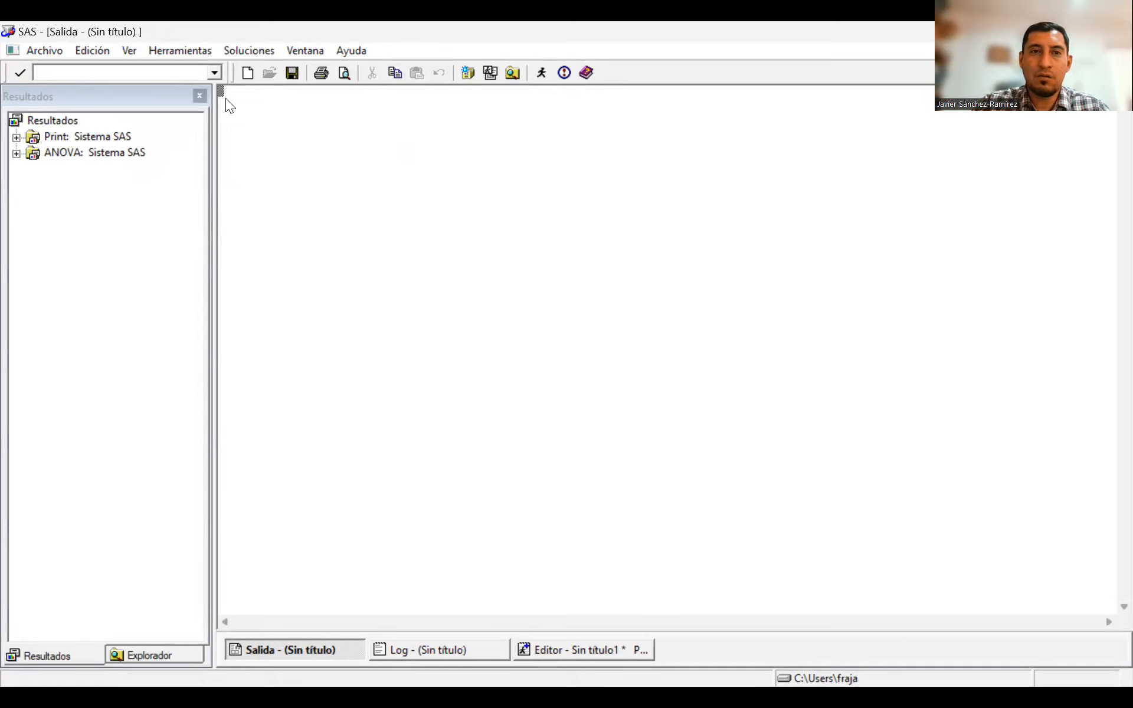
Start a data step named DEBCA in the program editor with the statement "data DEBCA;".
left_click(577, 652)
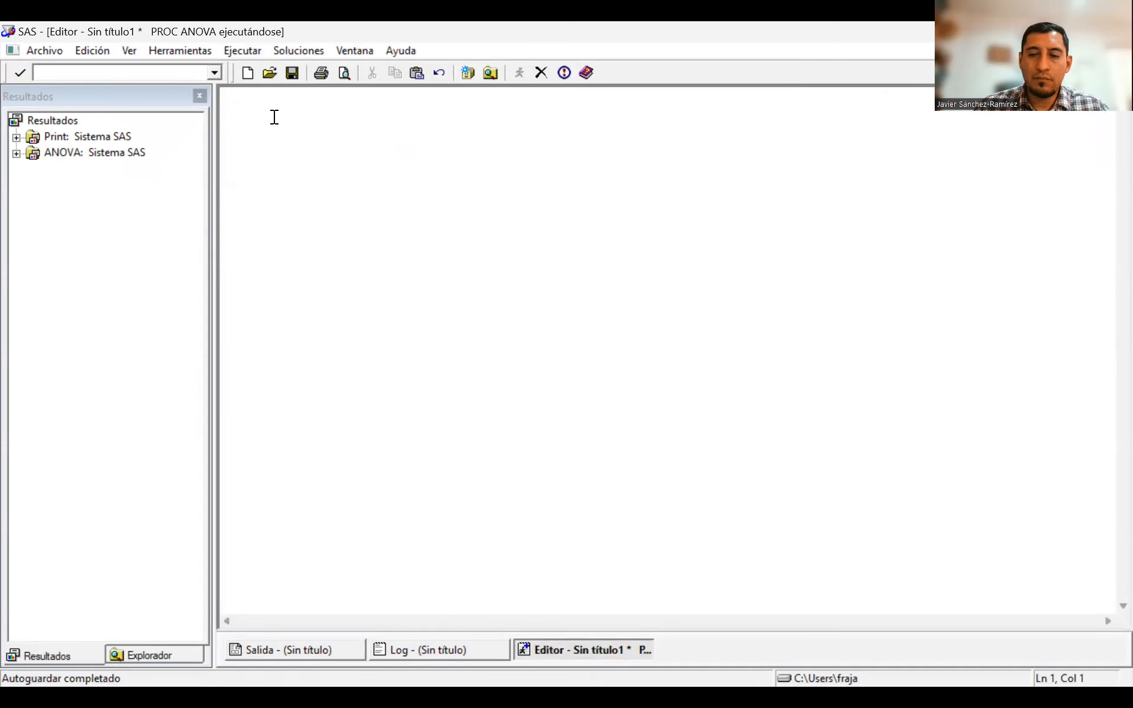
type("data DEBCA;")
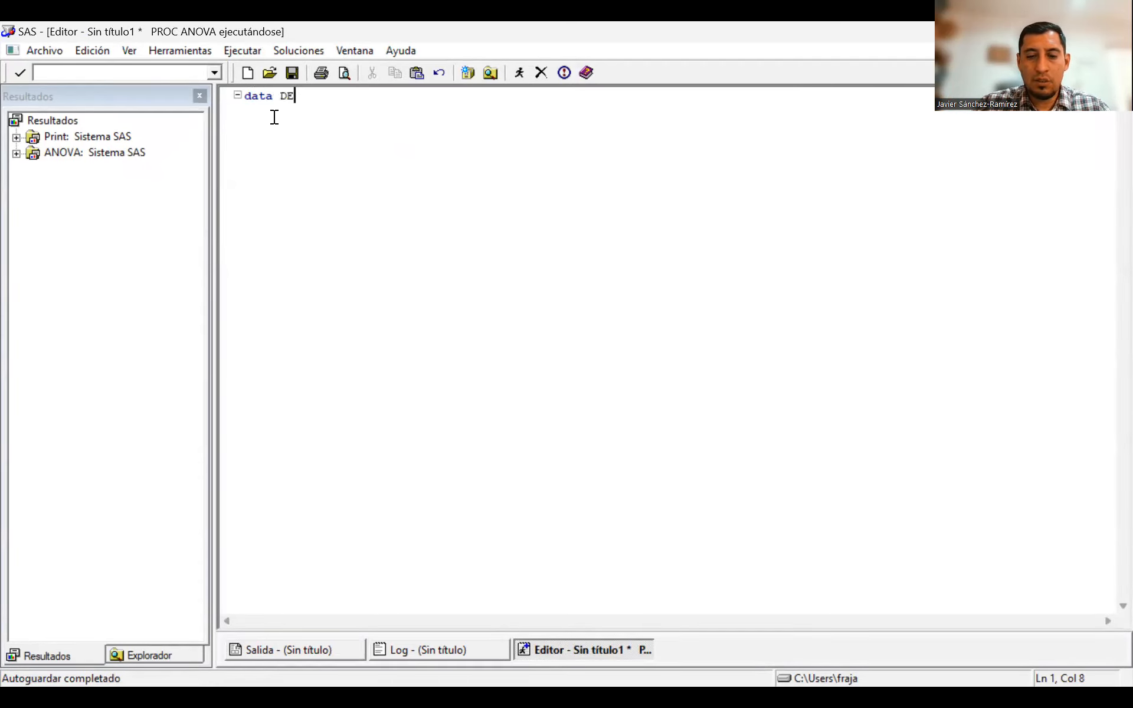
key("Return")
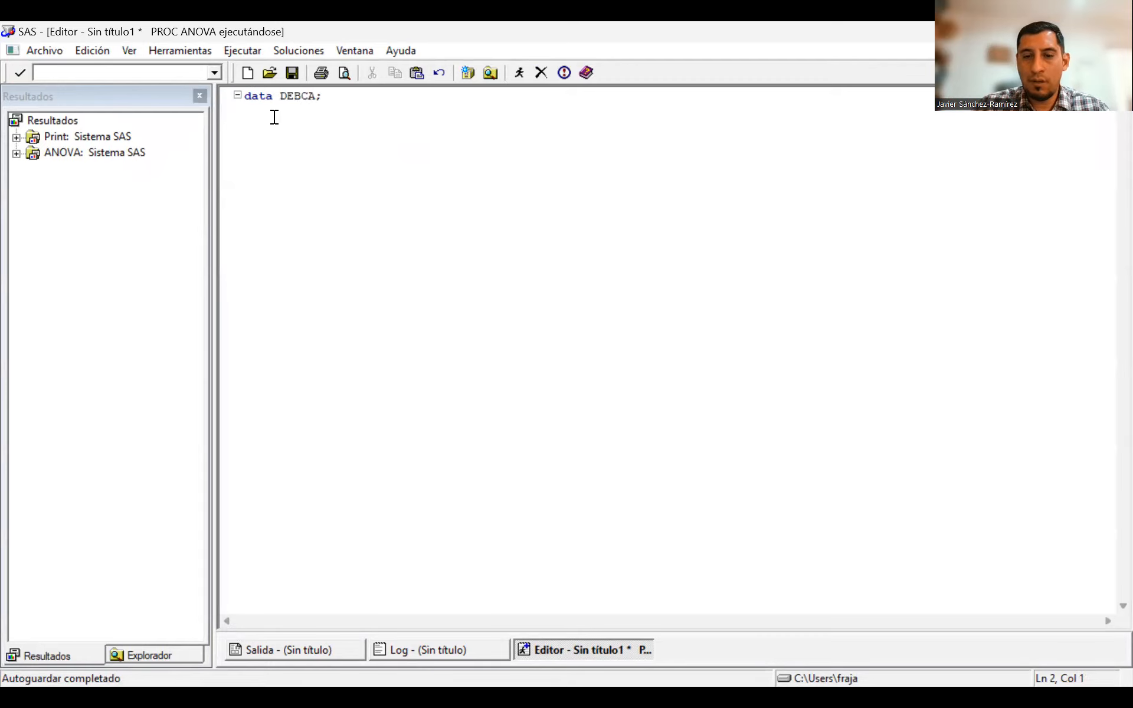
Begin an input statement below the data line and paste the copied Silo, Dia and Temp table under it.
type("input")
left_click_drag(274, 117, 281, 122)
key("Return")
left_click(283, 111)
type("t")
key("Return")
type("Silo\tDia\tTemp A\tLunes\t4 A\tMartes\t5 A\tMiercoles\t5 A\tJueves\t0.5 A\tViernes\t3 B\tLunes\t5 B\tMartes\t6 B\tMiercoles\t2 B\tJueves\t4 B\tViernes\t4 C\tLunes\t4.5 C\tMartes\t4 C\tMiercoles\t3.5 C\tJueves\t2 C\tViernes\t3 D\tLunes\t2.5 D\tMartes\t4 D\tMiercoles\t6.5 D\tJueves\t4.5 D\tViernes\t4 E\tLunes\t4 E\tMartes\t4 E\tMiercoles\t3.5 E\tJueves\t2 E\tViernes\t4")
Join the pasted header row Silo Dia Temp to the input keyword and end the statement with a semicolon.
left_click(291, 116)
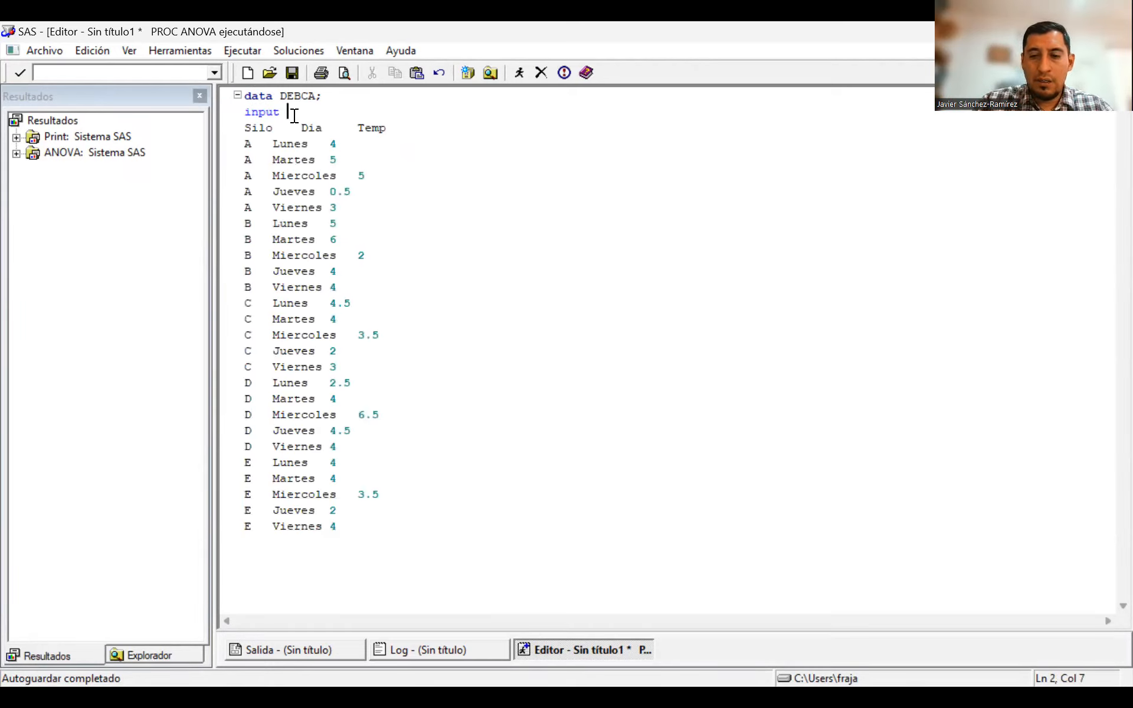
key("Delete")
left_click(441, 107)
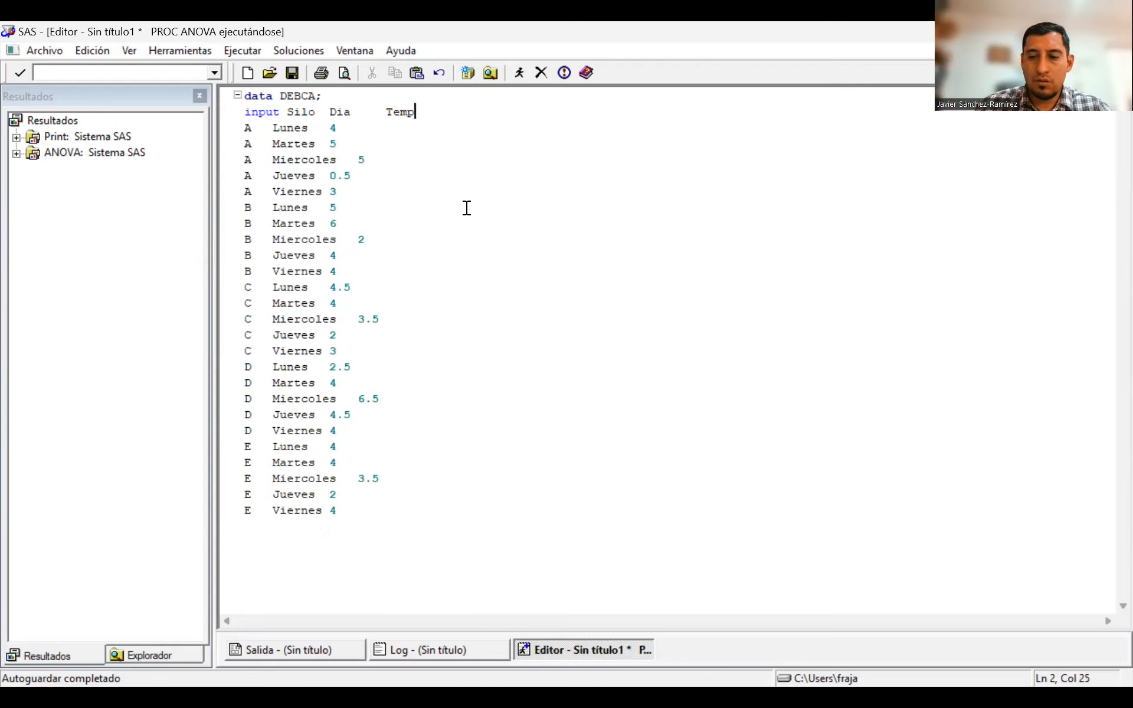
key("Return")
key("BackSpace")
type(";")
key("Return")
Declare Silo and Dia as character variables by adding $ after each name in the input statement.
left_click(317, 114)
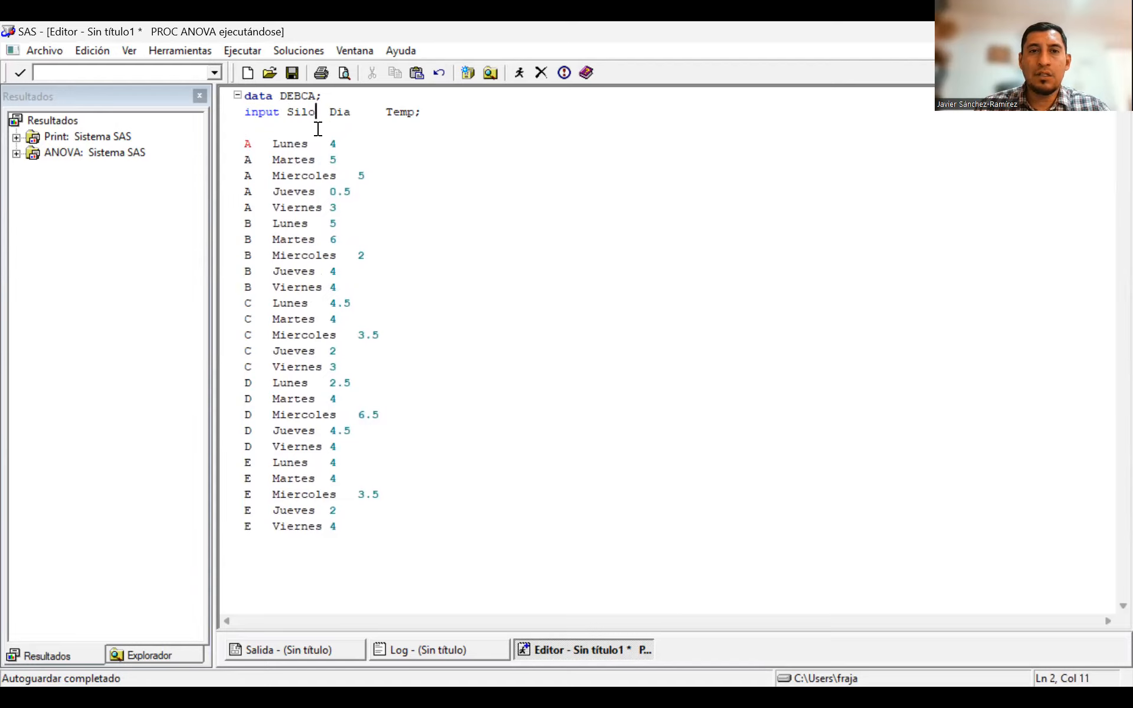
key("Right")
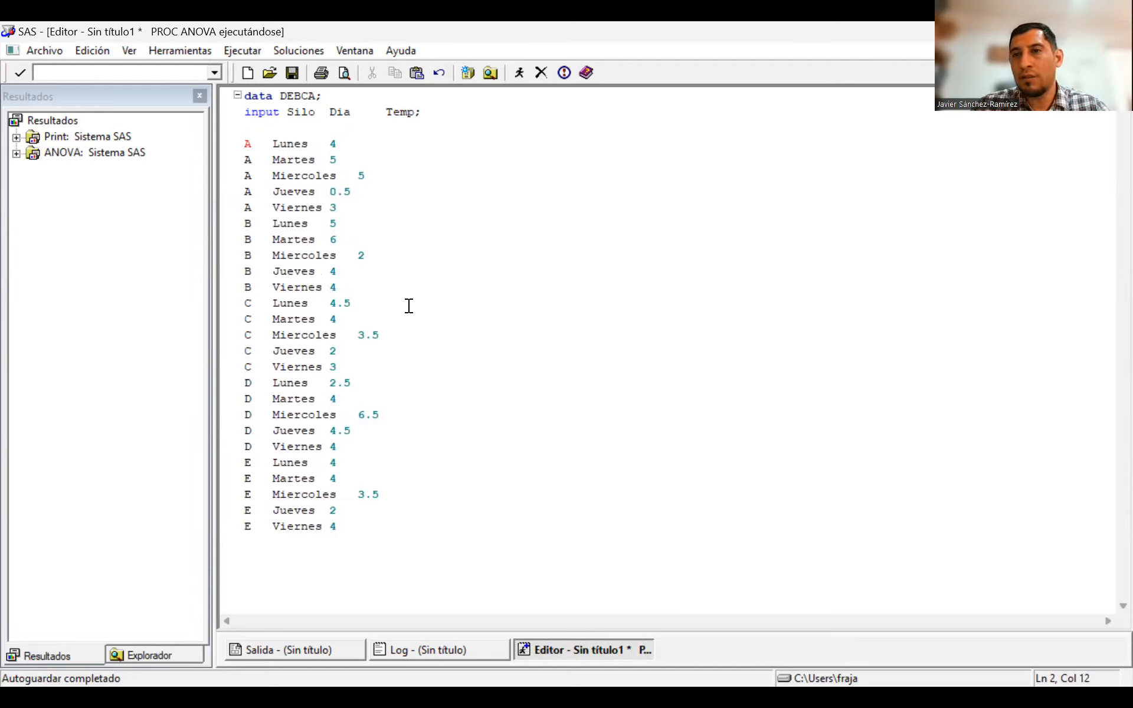
type("$")
left_click(381, 113)
key("Right")
type("$")
left_click(461, 111)
Insert the statement "Cards;" between the input statement and the data rows, removing the blank lines before the data.
key("Return")
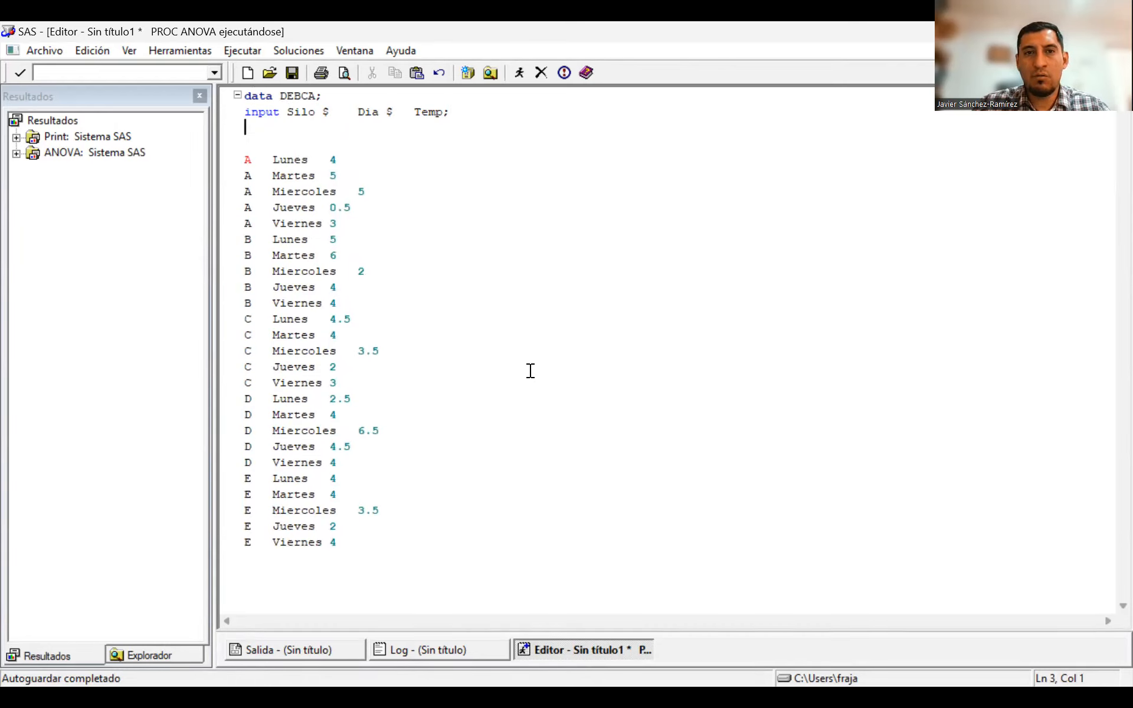
type("c")
key("BackSpace")
left_click(303, 115)
left_click(373, 114)
left_click(418, 113)
left_click(484, 114)
key("Return")
type("CardsM")
key("BackSpace")
type(";")
key("Return")
key("Delete")
key("Delete")
key("Delete")
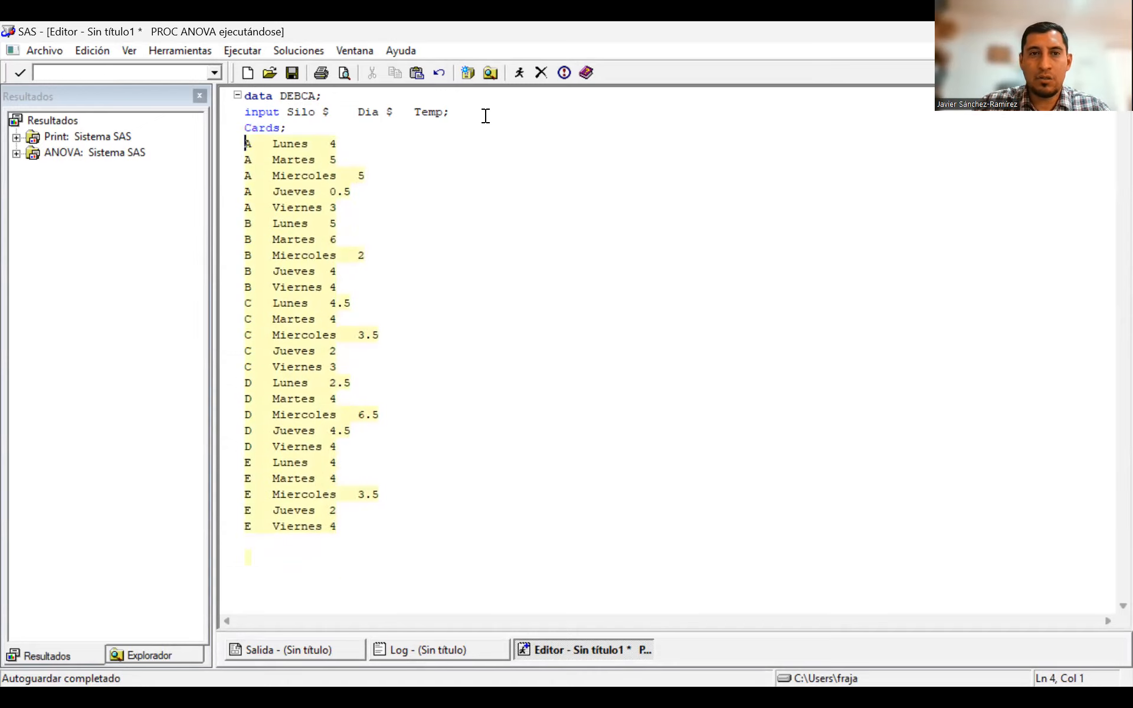
Close the data block with a semicolon on its own line below the last data row.
left_click(278, 546)
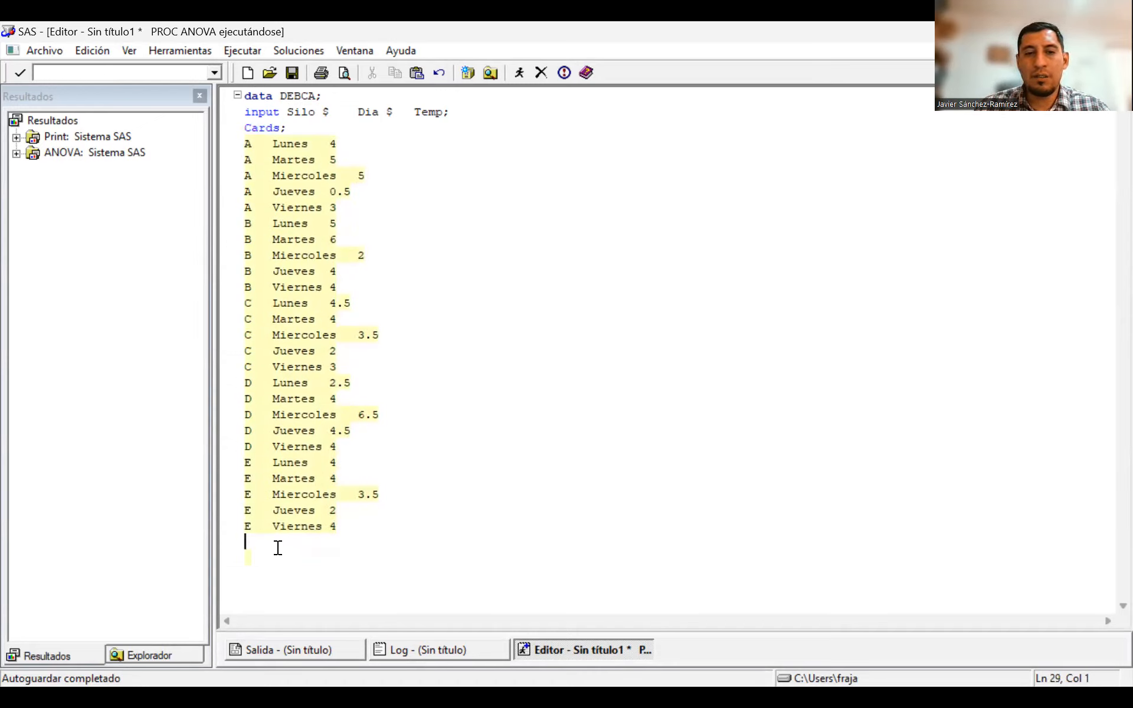
type(";")
key("Return")
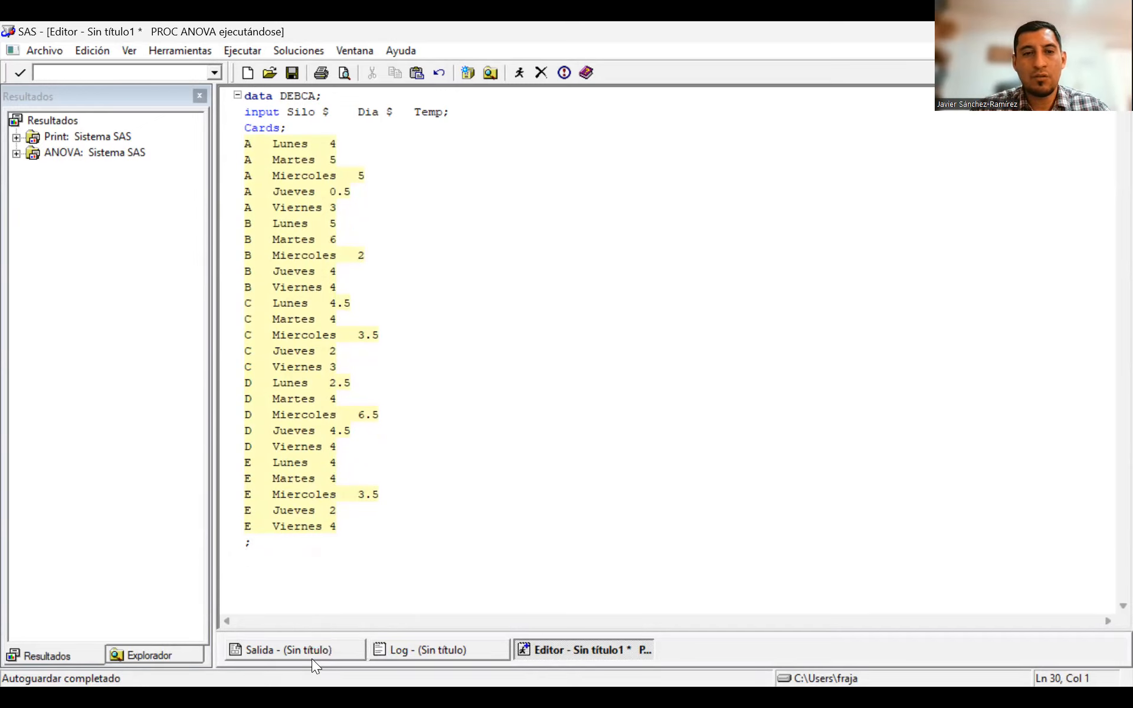
Add a print procedure after the data block with the lines "proc print;" and "run;".
type("proc p")
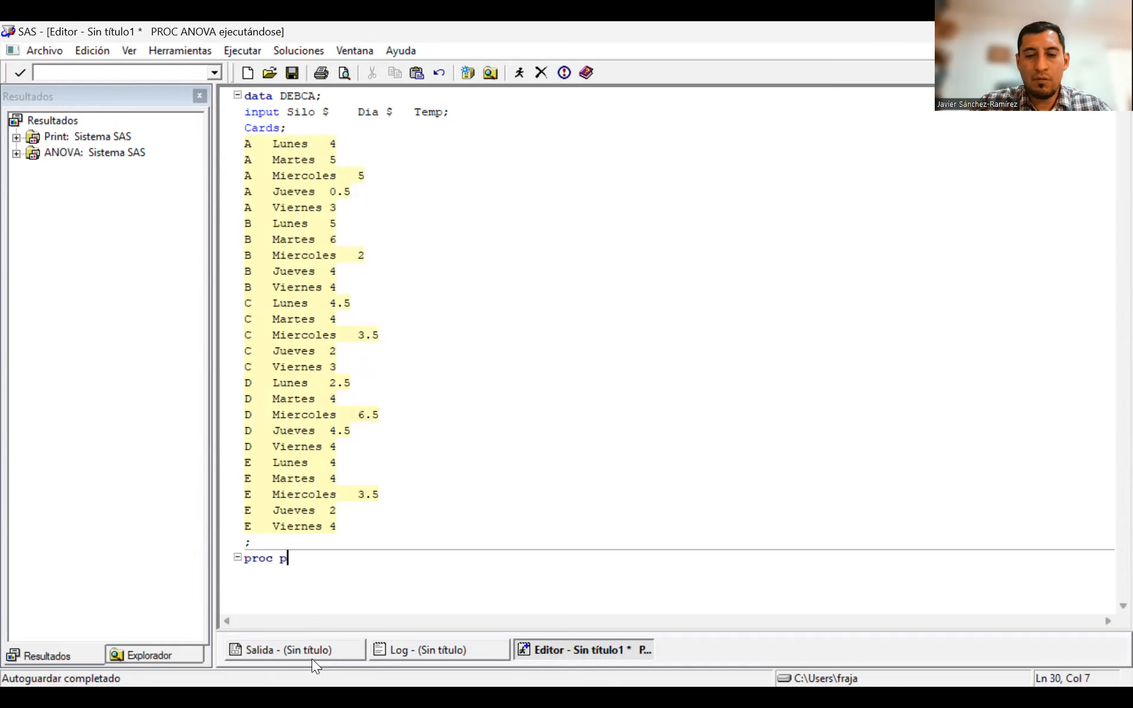
type("rint;")
key("Return")
type("run;")
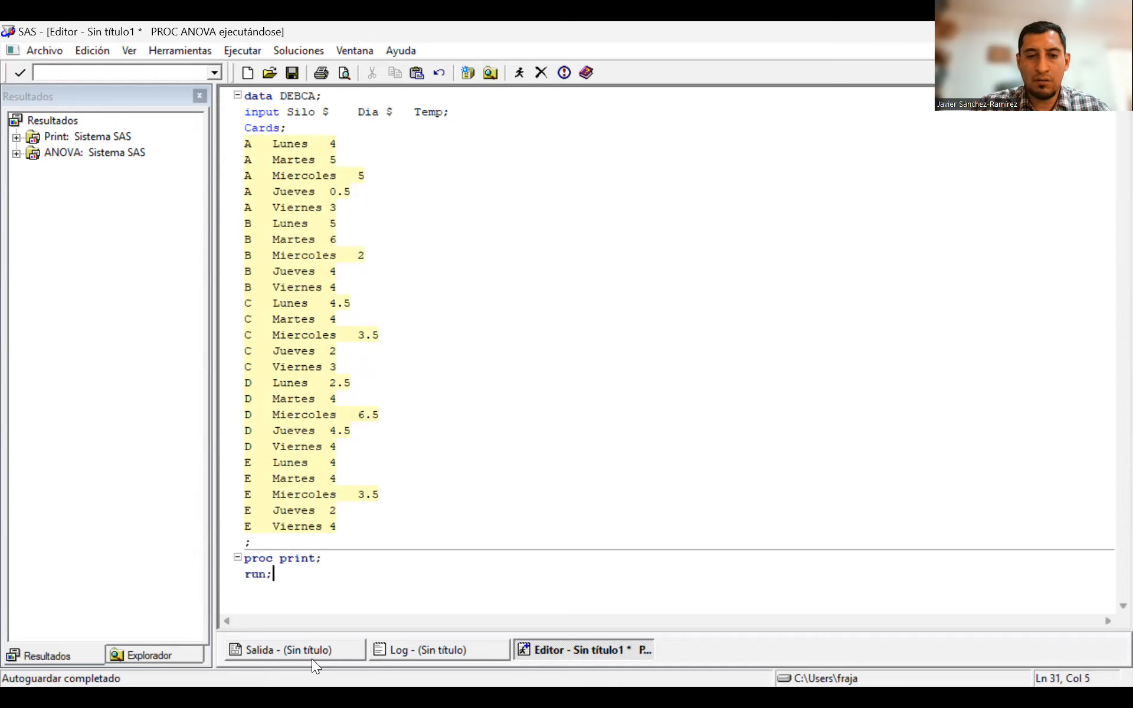
key("Return")
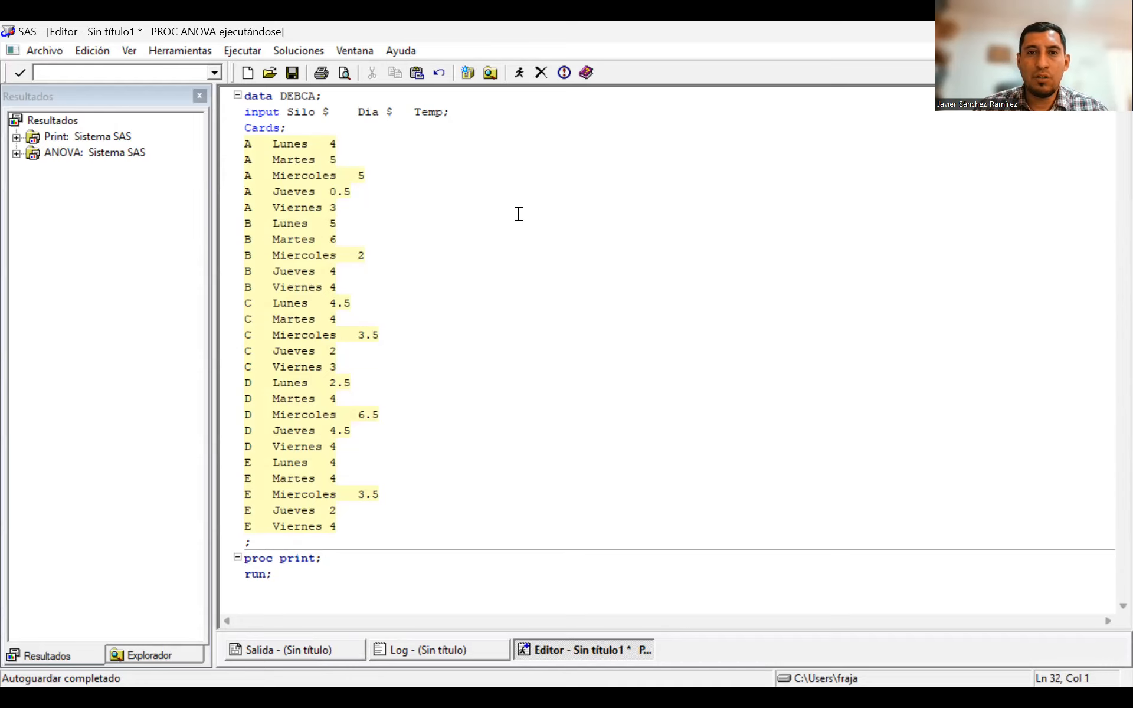
Run the program and inspect the log and the printed data listing.
left_click(519, 73)
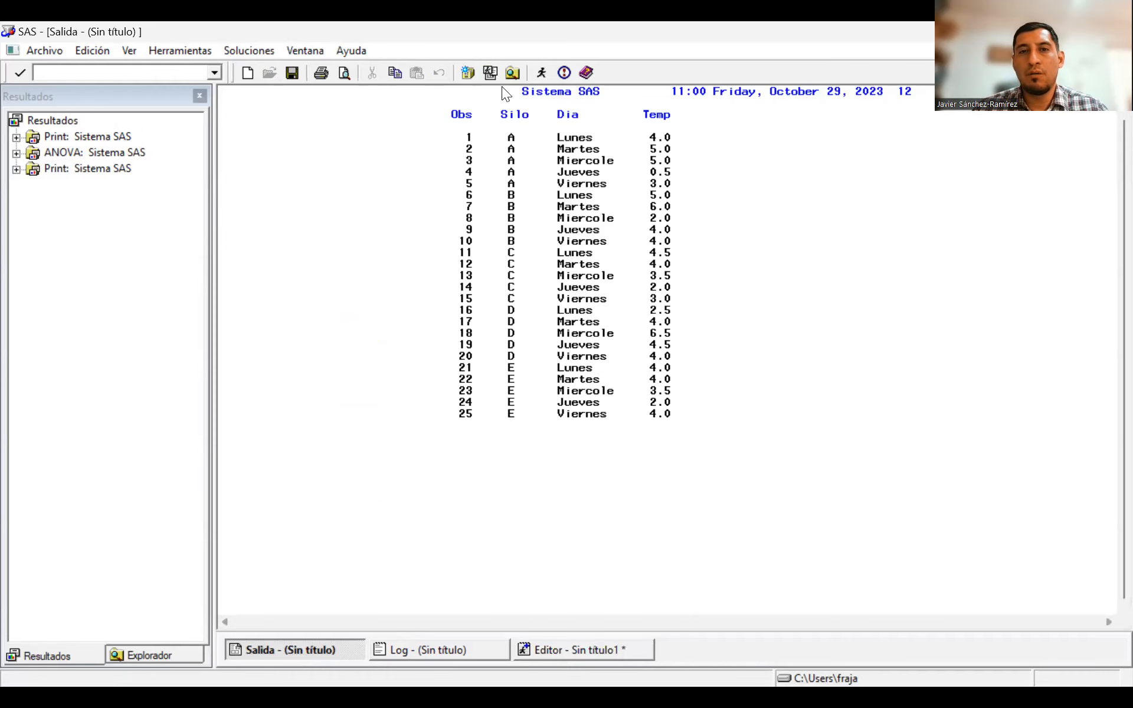
left_click(442, 649)
left_click(296, 649)
left_click_drag(515, 90, 683, 442)
left_click(682, 443)
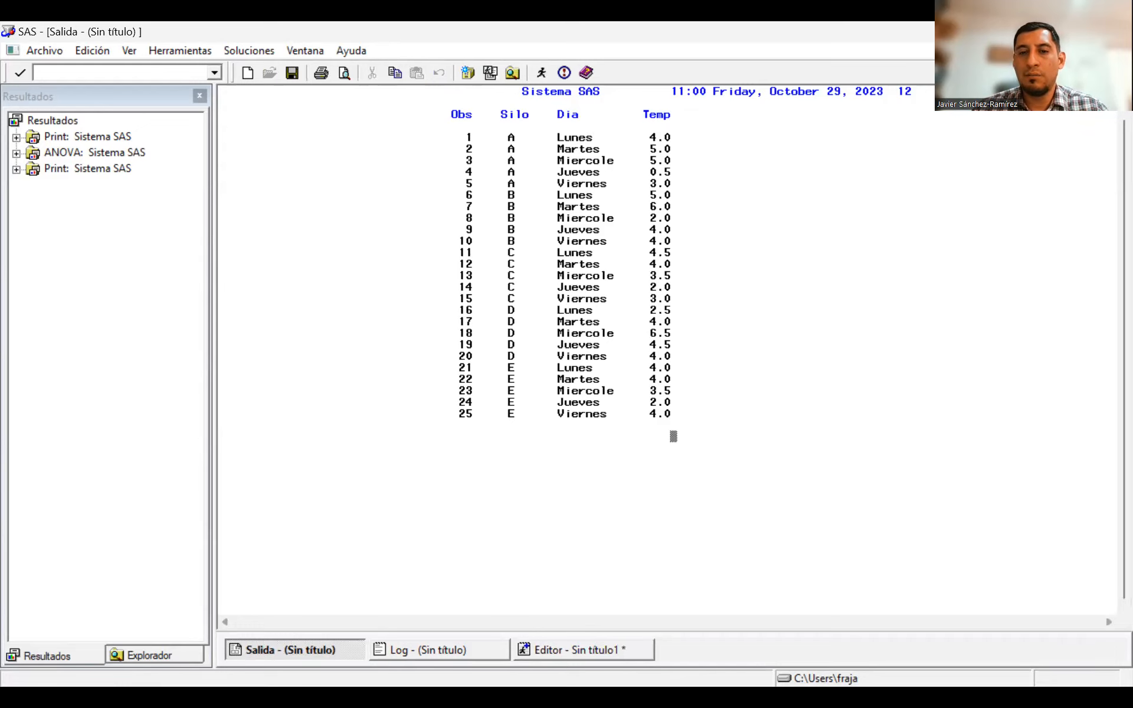
Return to the editor and add "proc anova;" with the class statement "class Silo Dia;" at the program's end.
left_click(603, 652)
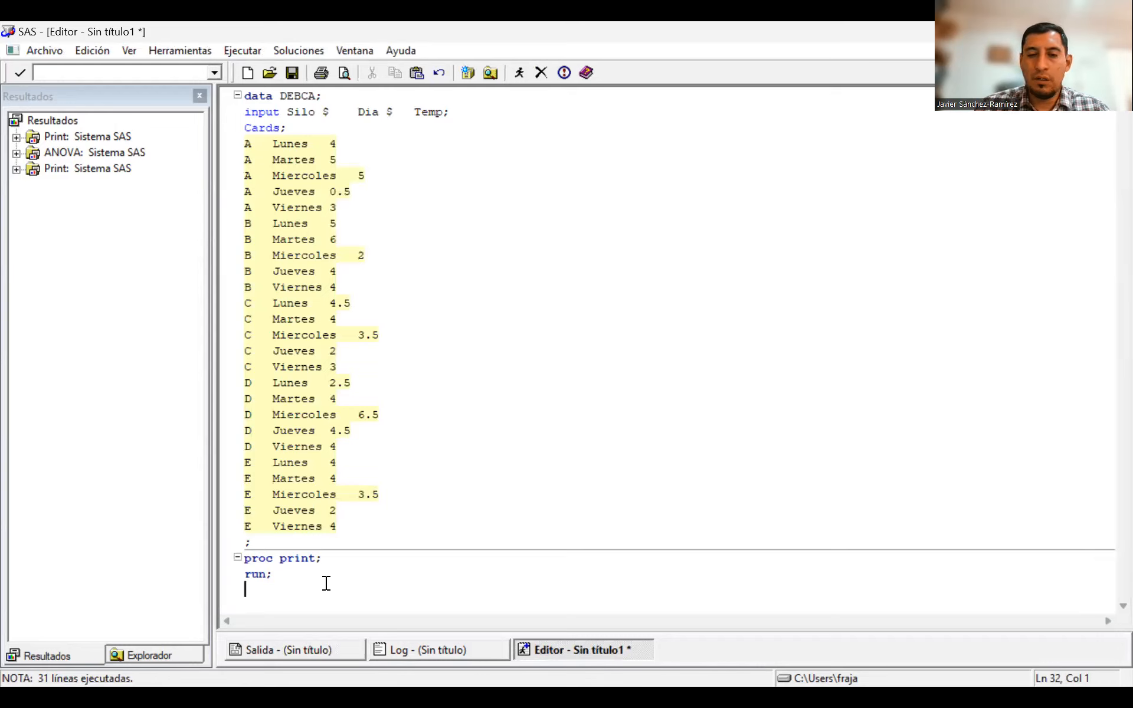
type("proc anova;")
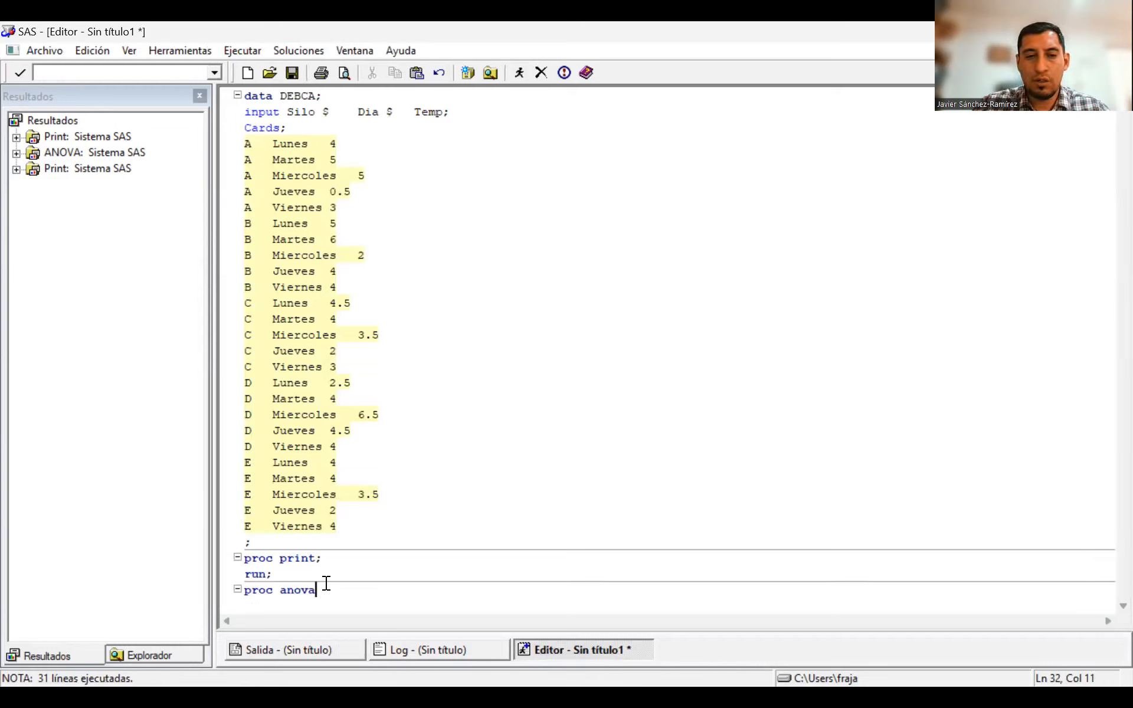
key("Return")
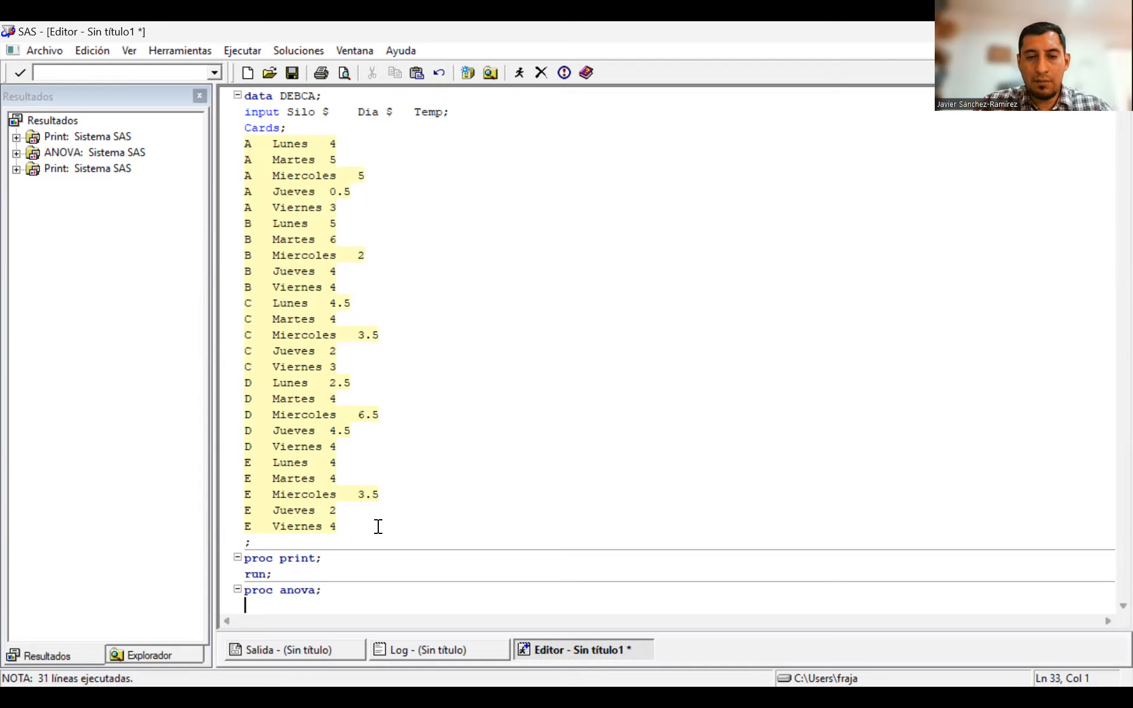
type("class")
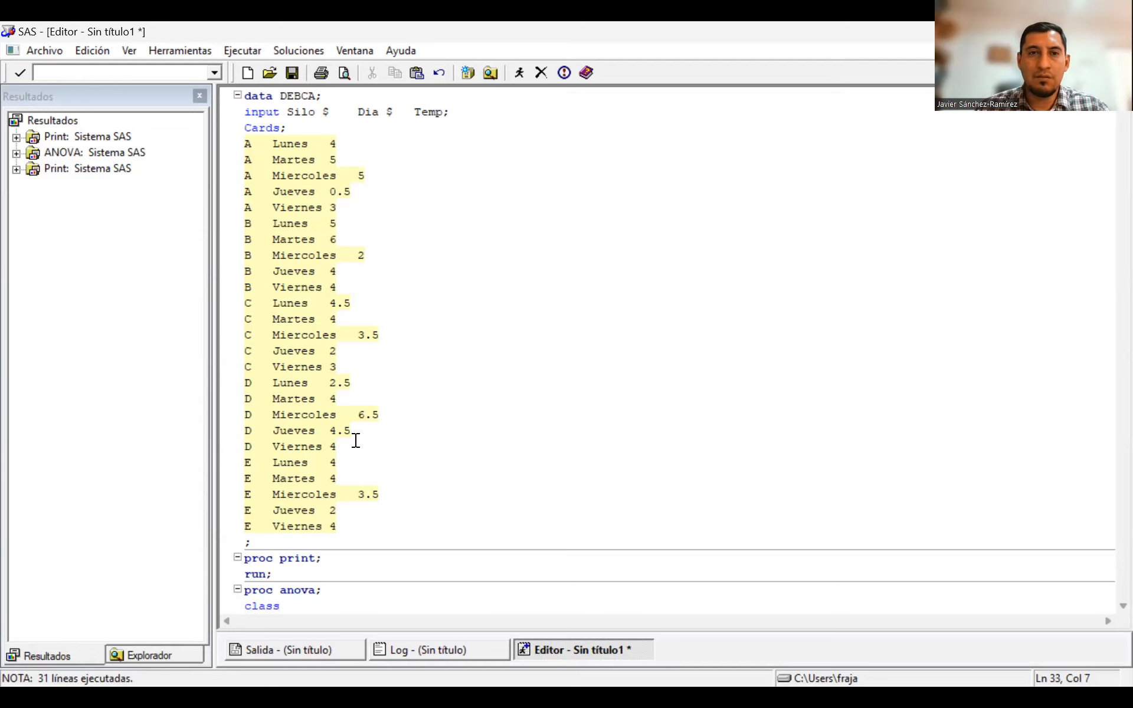
type("Silo ")
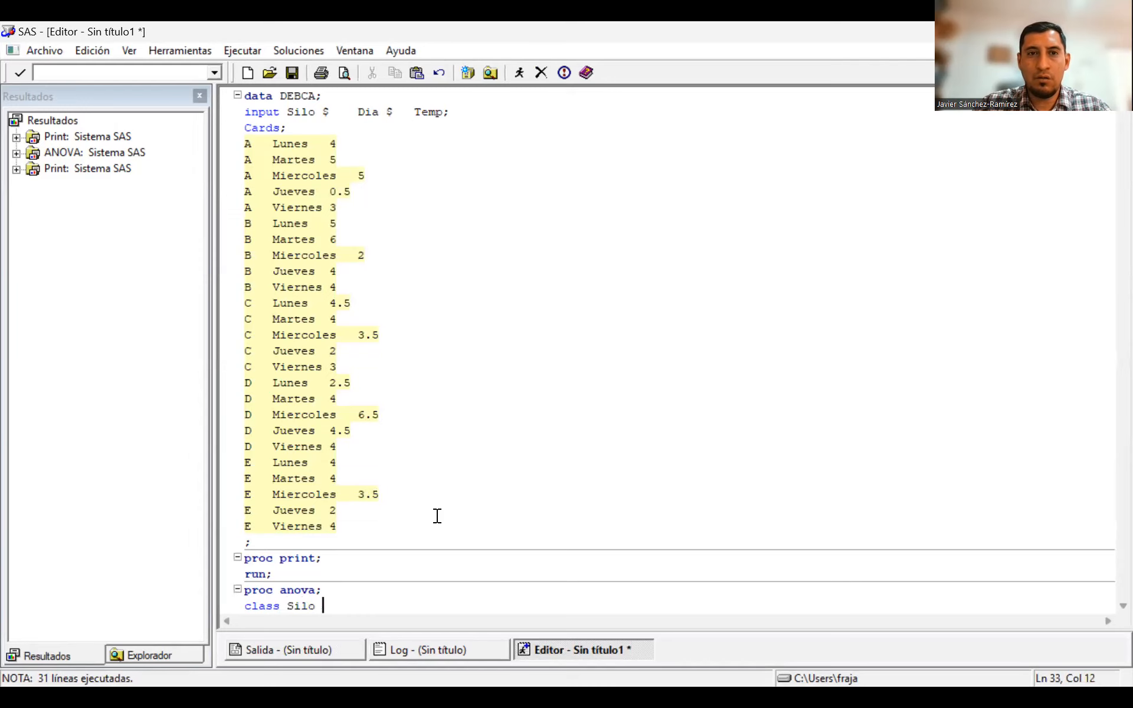
type("Dia")
key("BackSpace")
key("BackSpace")
type("ia;")
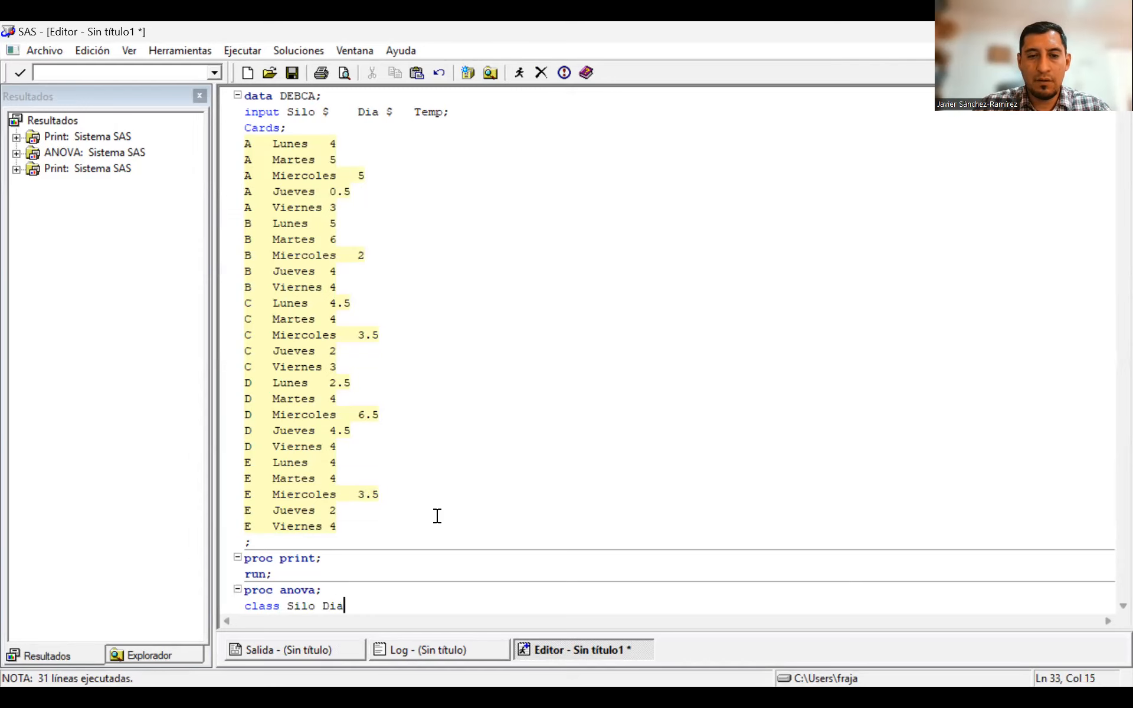
key("Return")
Add the model statement "model Temp = Silo Dia;" below the class statement of the ANOVA procedure.
type("model ")
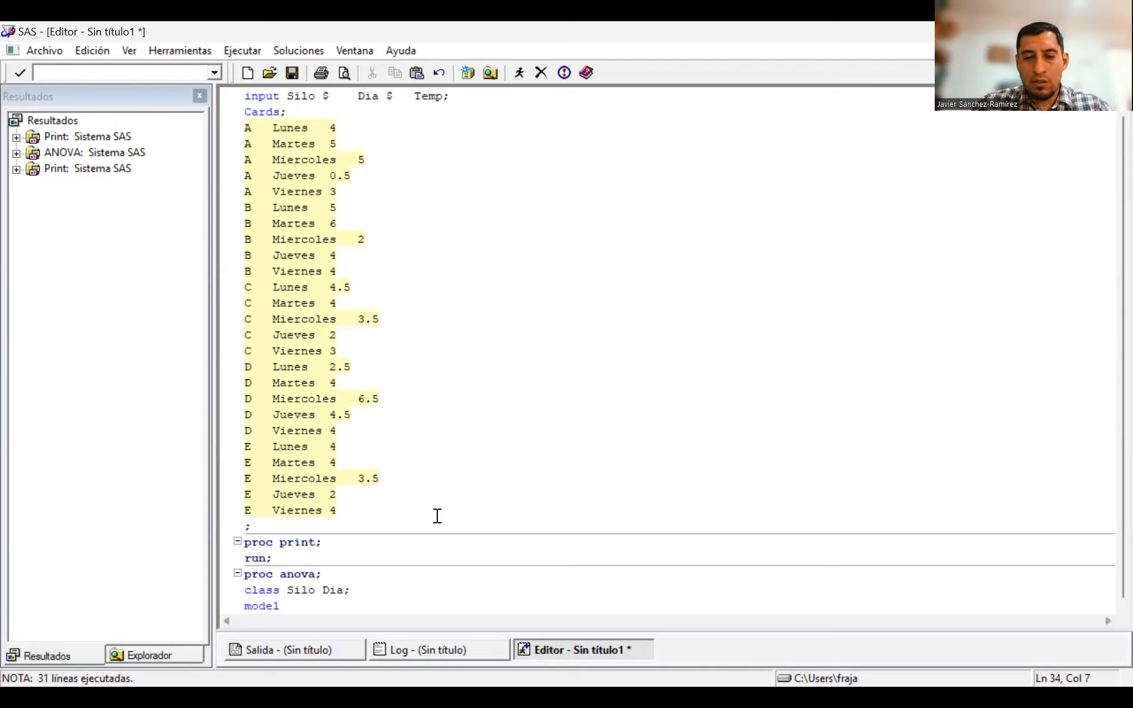
type("tem")
key("BackSpace")
key("BackSpace")
key("BackSpace")
type("e")
key("BackSpace")
type("Te")
key("BackSpace")
key("BackSpace")
type("Tempo")
key("BackSpace")
type("= ")
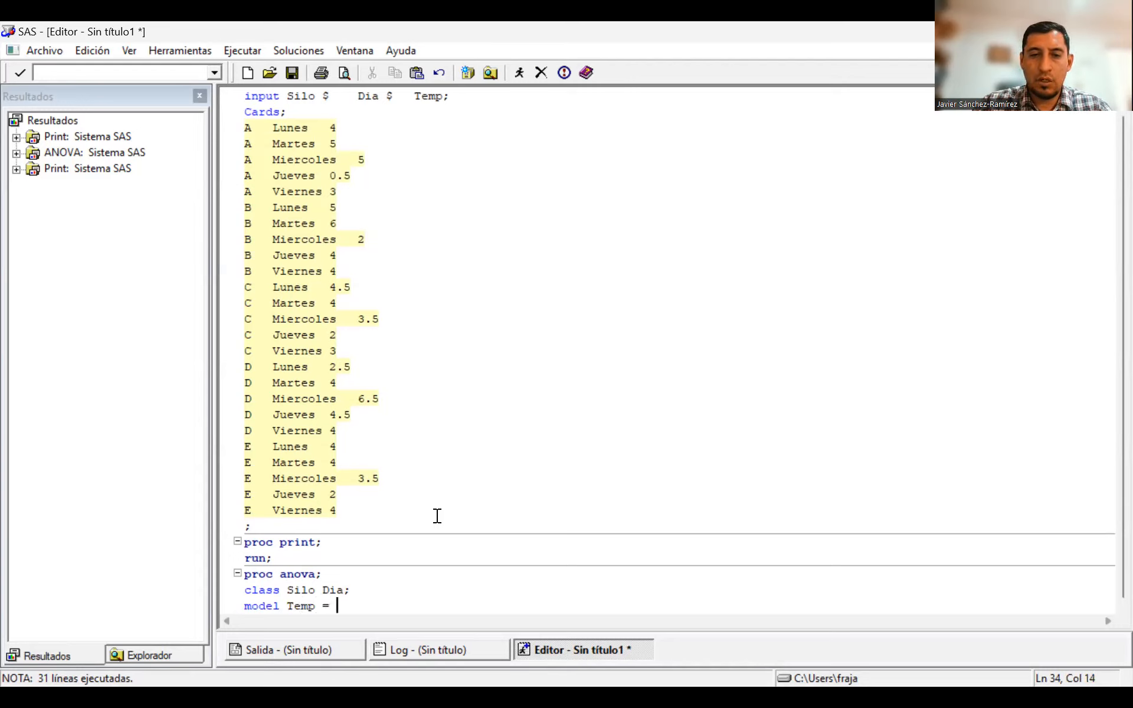
type("Silo d")
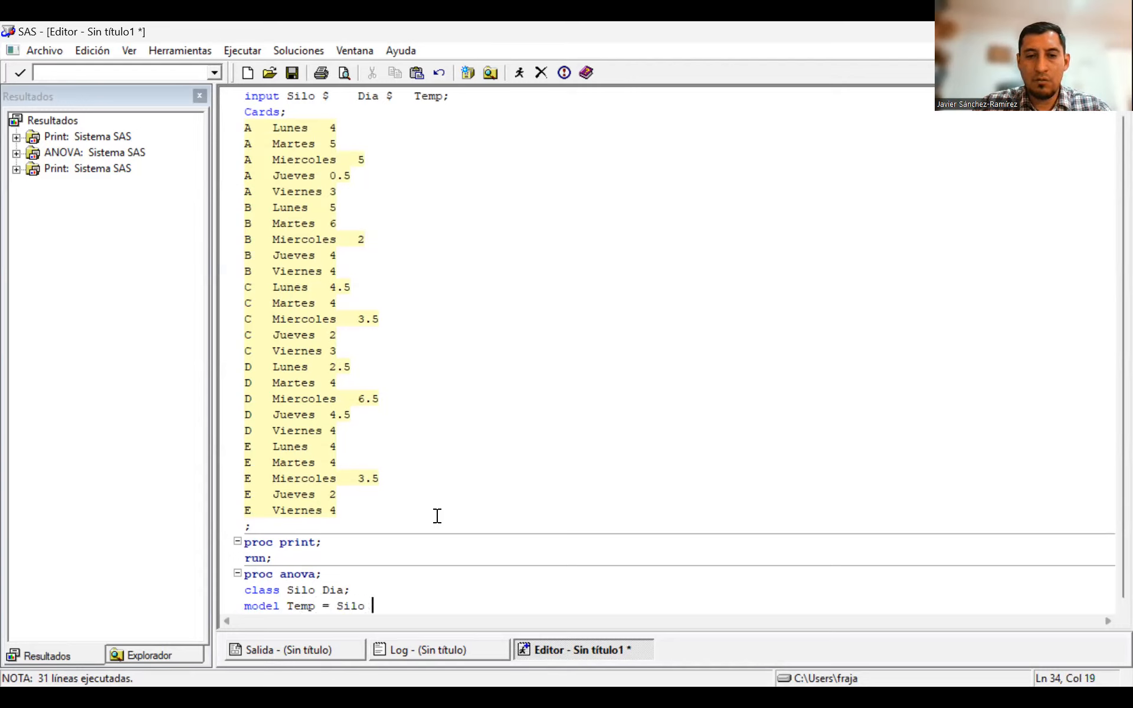
key("BackSpace")
type("dia")
key("BackSpace")
key("BackSpace")
key("BackSpace")
type("Dia")
key("BackSpace")
key("BackSpace")
type("ia;")
key("Return")
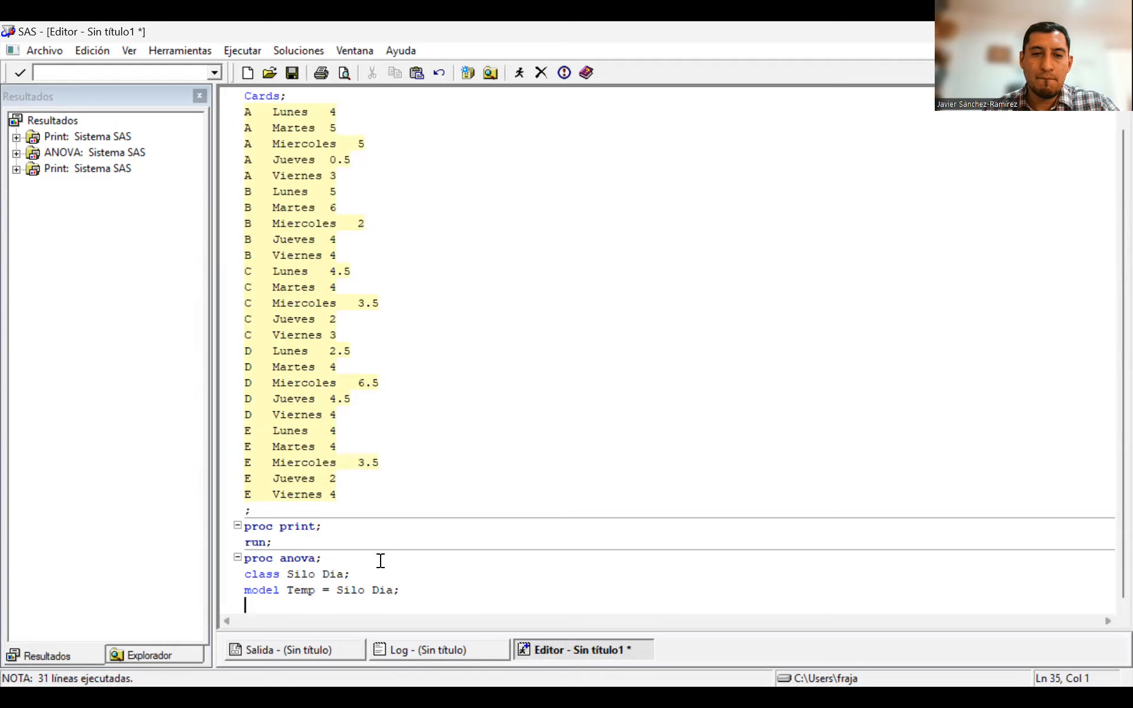
Add the mean comparison statement "means Silo Dia/tukey lines;" below the model statement.
type("mea")
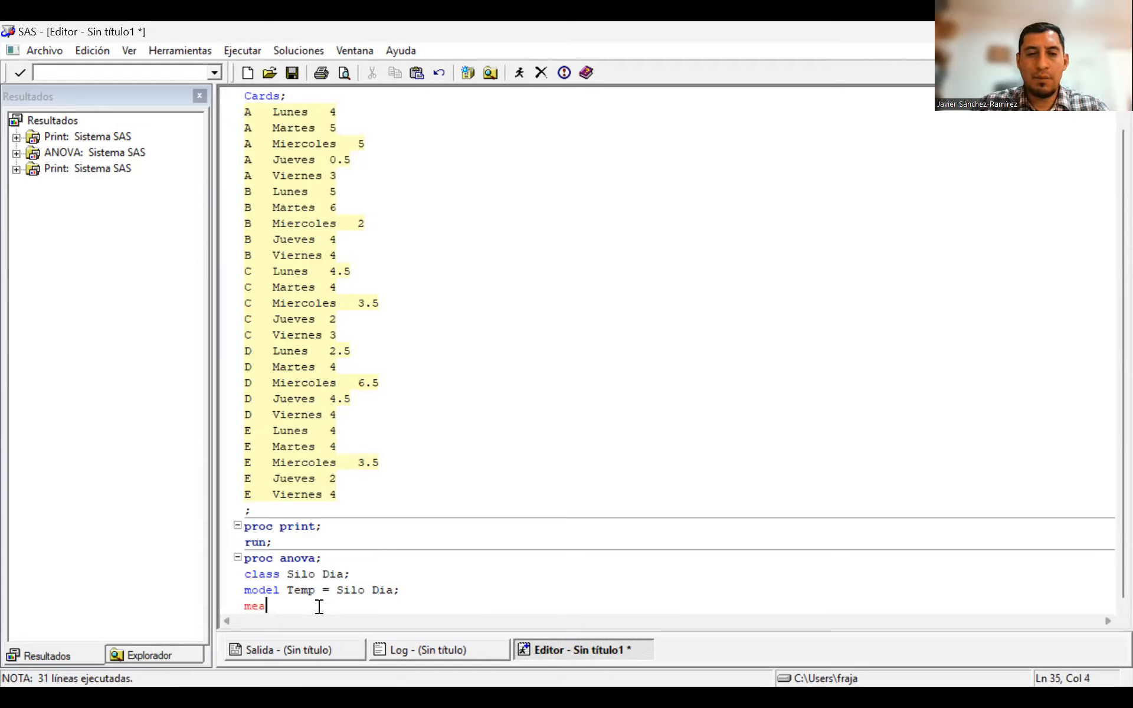
type("ns Silo ")
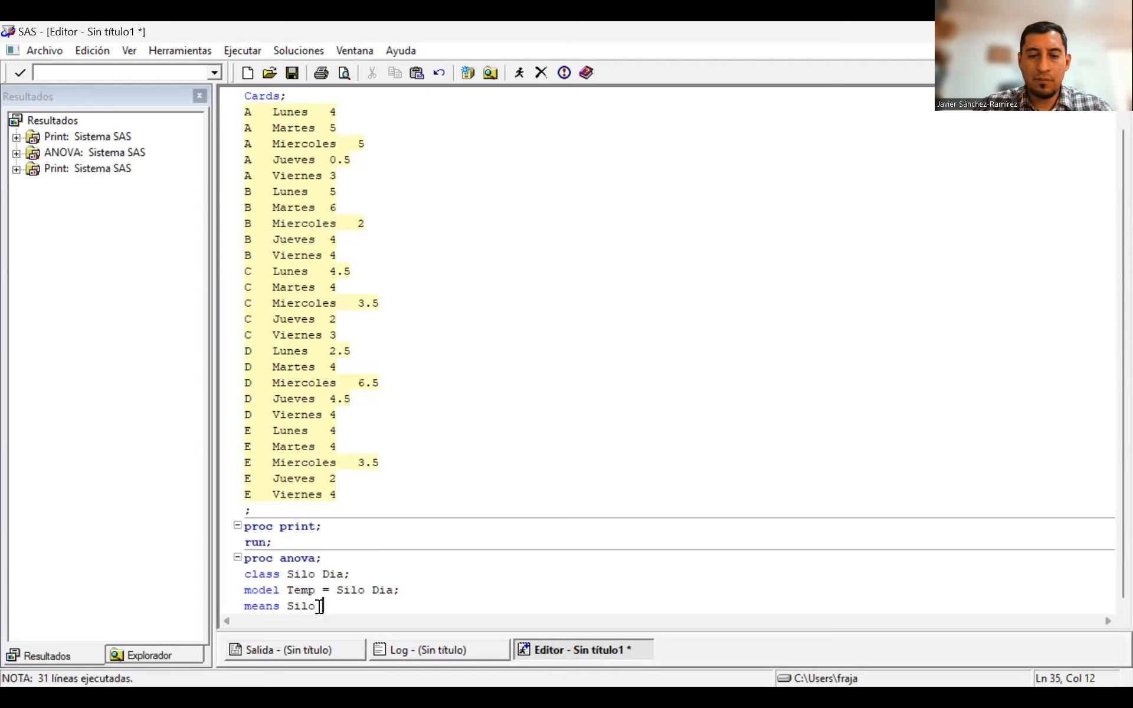
type("Dia")
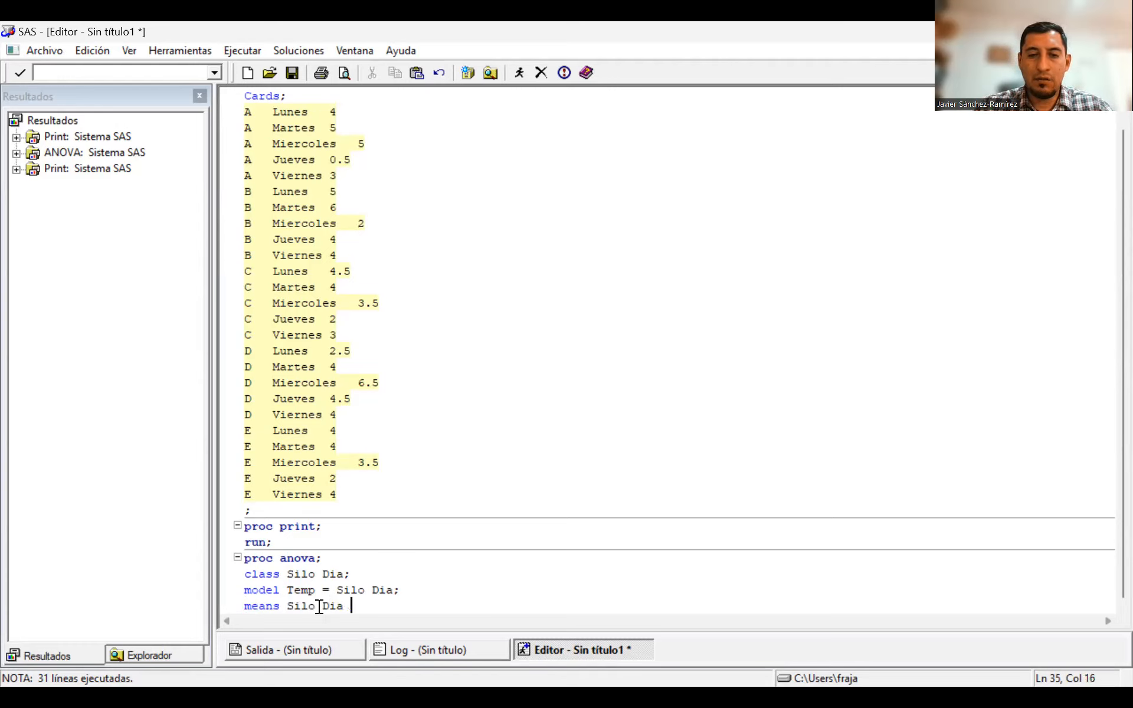
key("BackSpace")
type("/")
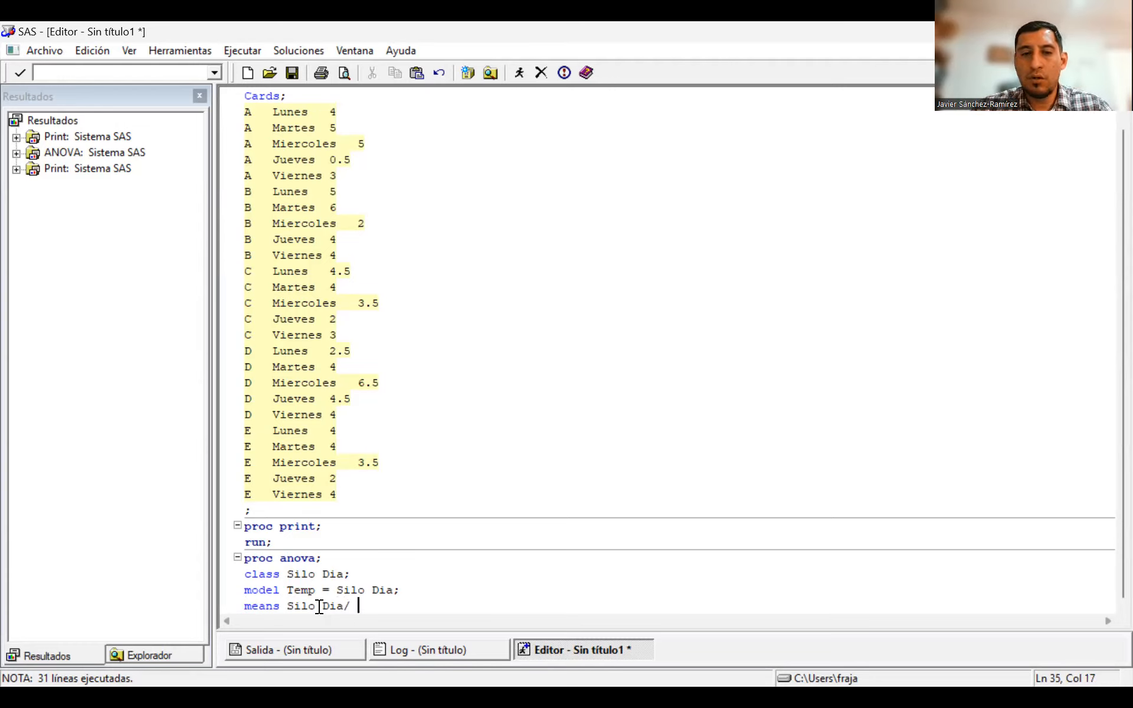
key("BackSpace")
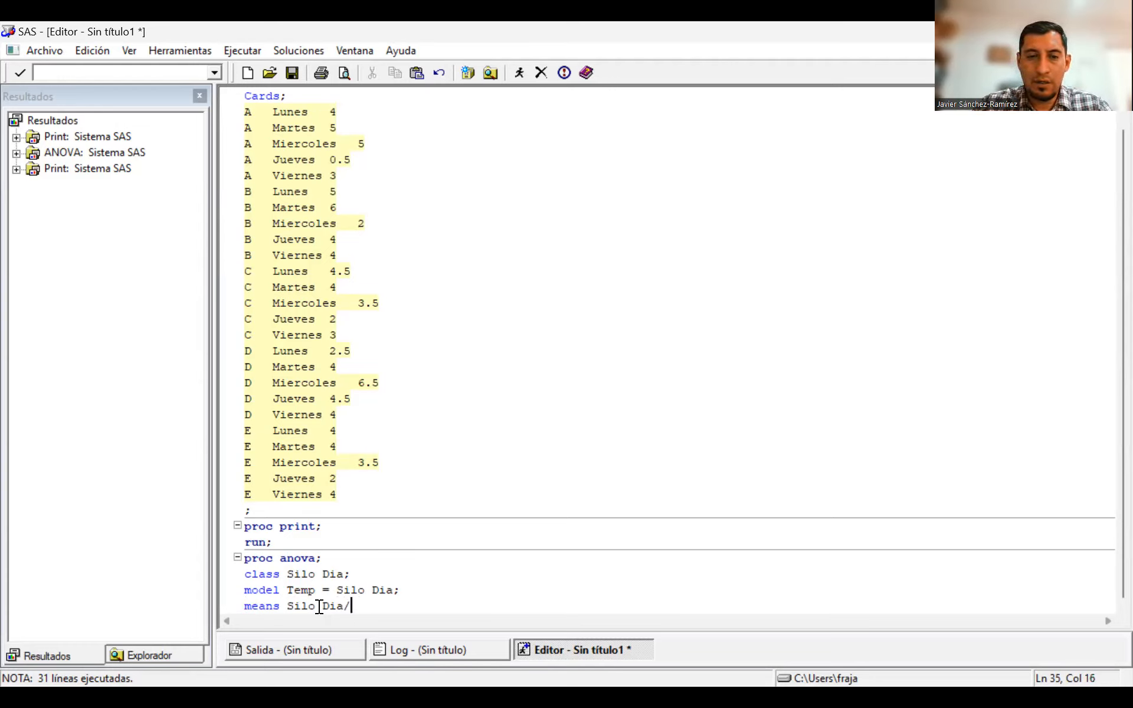
type("tukye")
key("BackSpace")
key("BackSpace")
key("BackSpace")
type("ye")
key("BackSpace")
key("BackSpace")
type("ey lines")
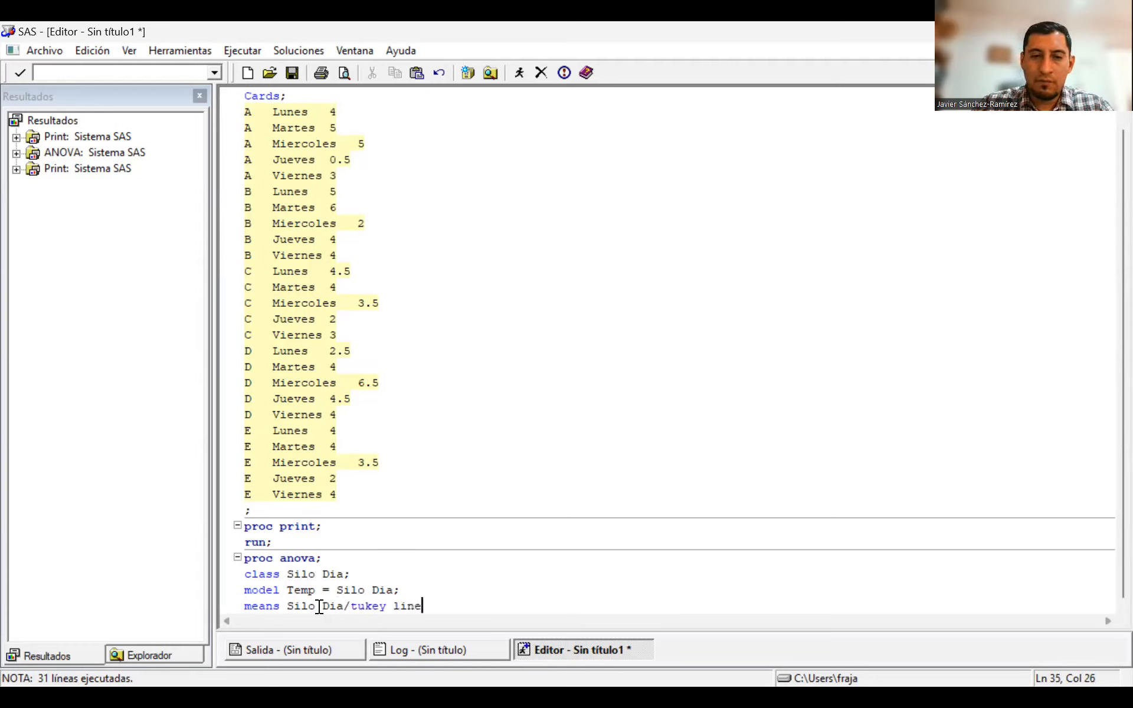
key("Return")
key("BackSpace")
type(";")
key("Return")
Close the ANOVA procedure with a "run;" line and check the finished code.
type("run;")
key("Return")
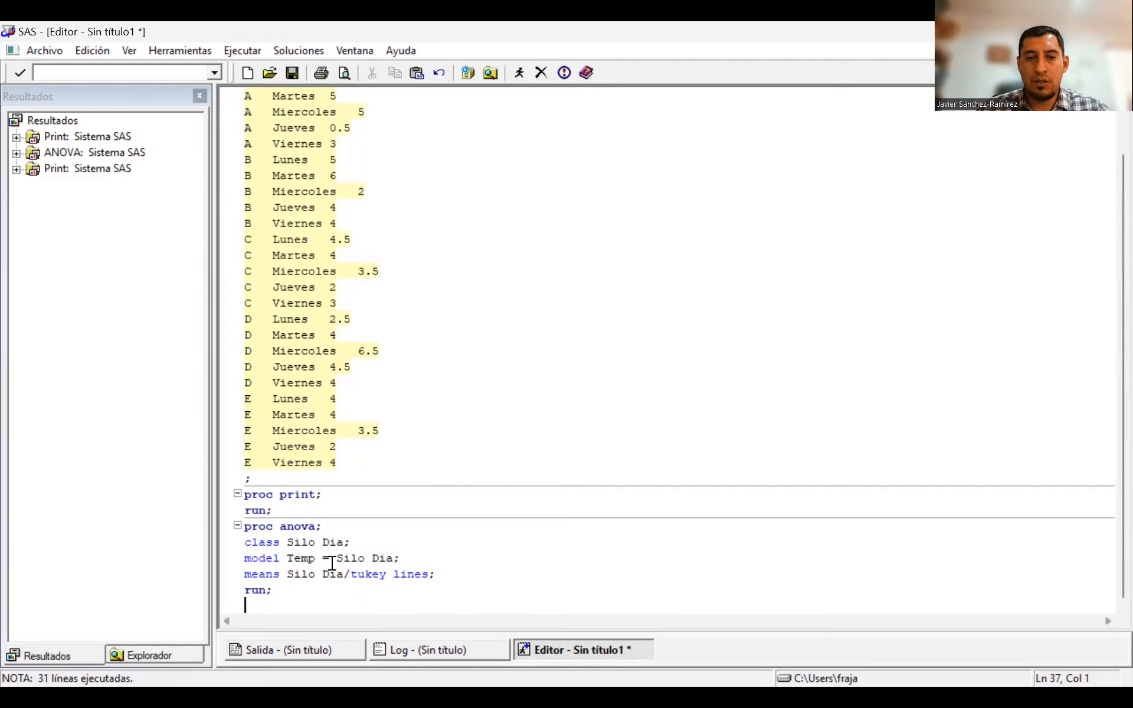
scroll(511, 299, "up", 2)
scroll(510, 301, "down", 4)
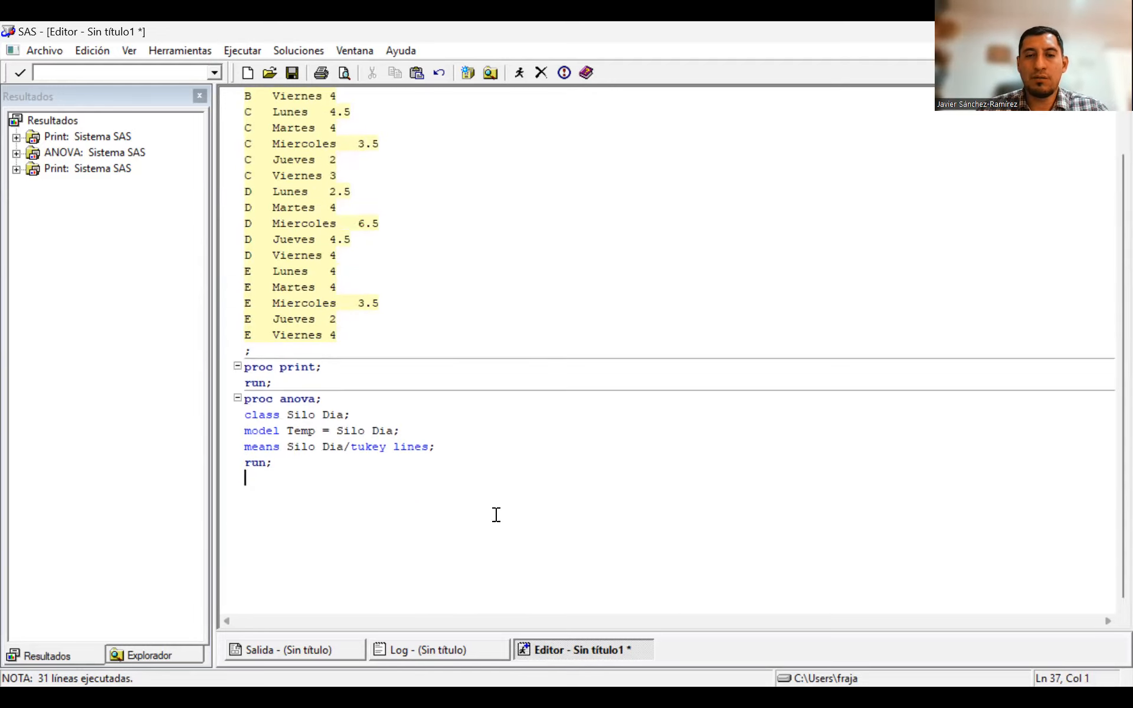
Clear the previous contents of the log and output windows and return to the program editor.
left_click(438, 648)
key("ctrl+e")
left_click(299, 651)
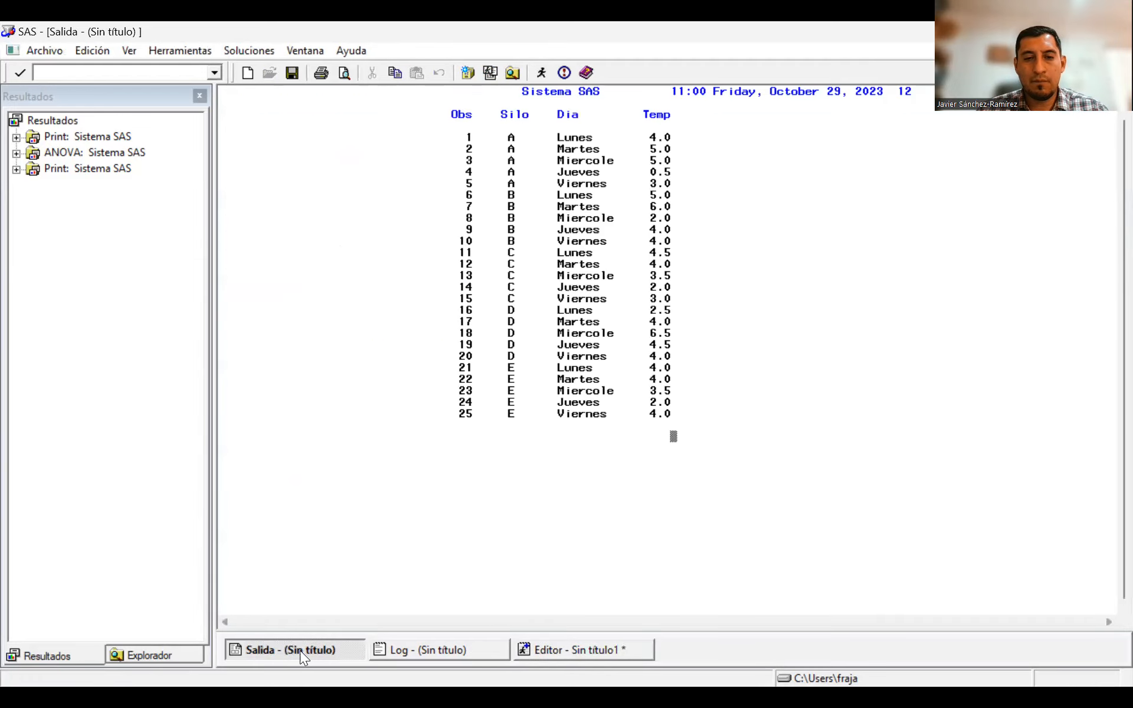
key("ctrl+e")
left_click(550, 650)
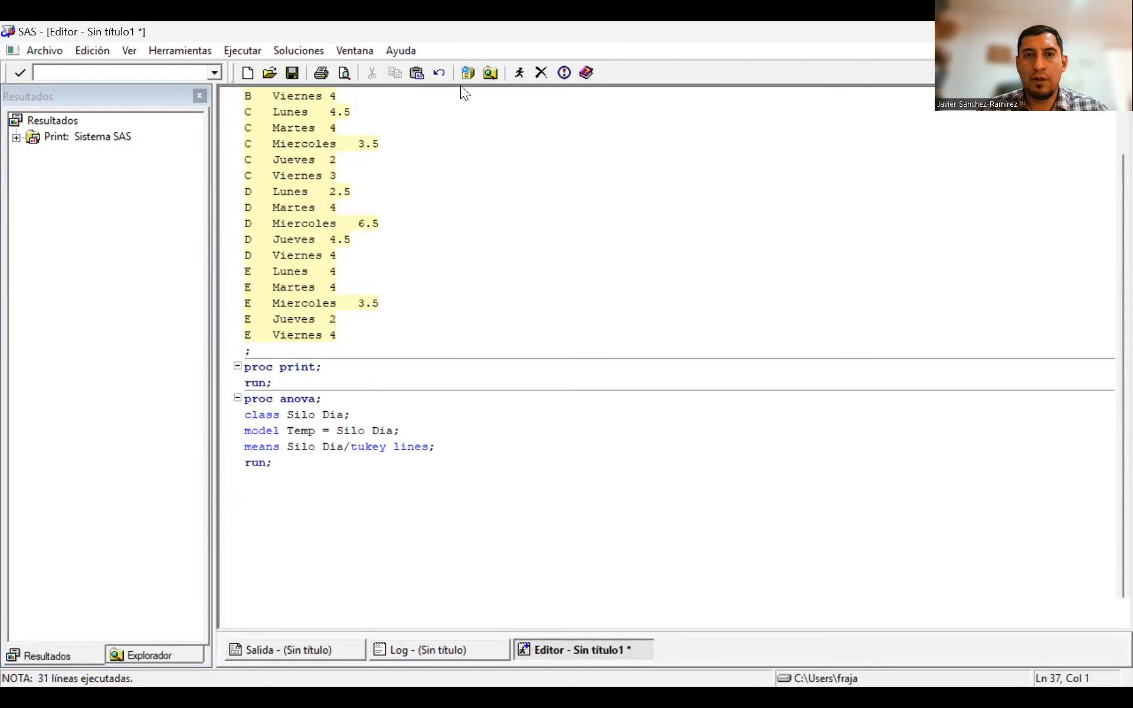
Run the complete program and review the printed data listing at the start of the output.
left_click(520, 72)
middle_click(435, 382)
scroll(435, 361, "up", 15)
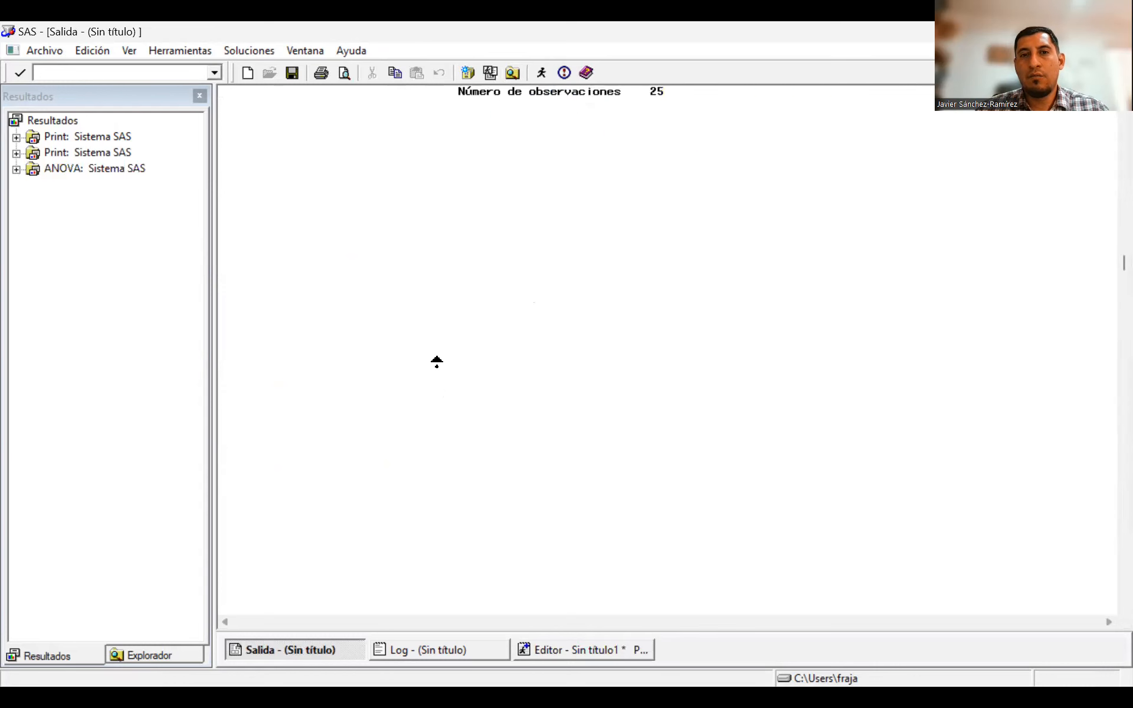
scroll(408, 302, "up", 9)
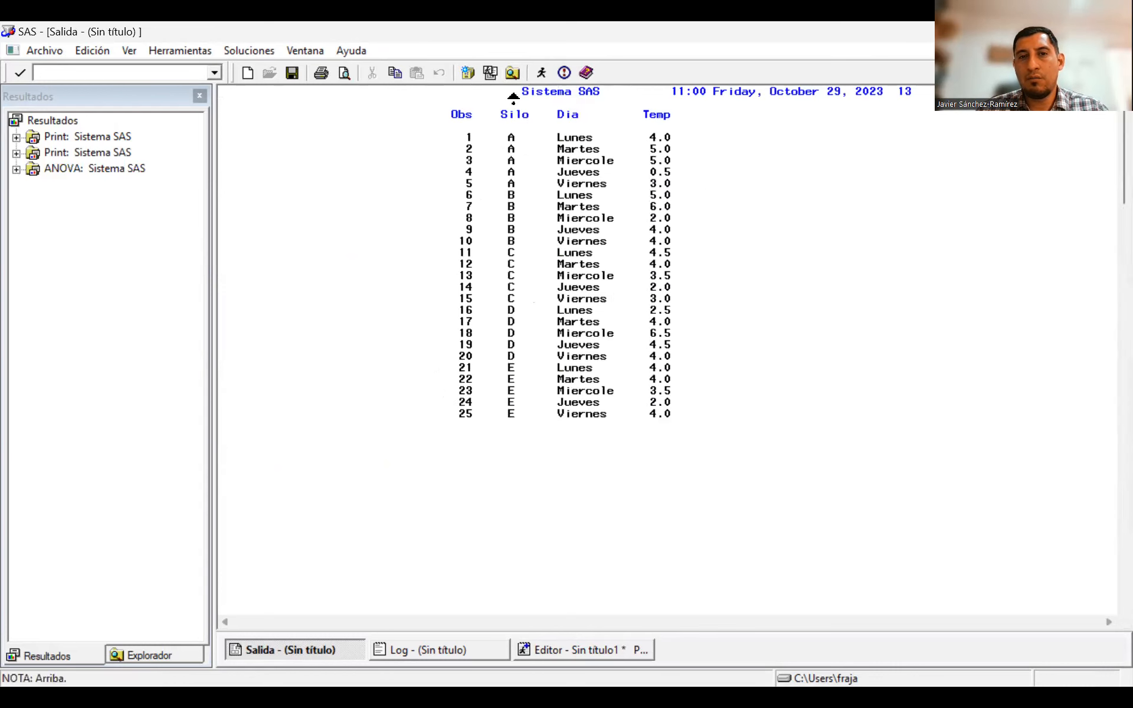
left_click(743, 302)
left_click_drag(516, 91, 728, 391)
Examine the ANOVA class level information for Silo and Dia, including levels and values.
scroll(727, 391, "down", 3)
left_click(674, 319)
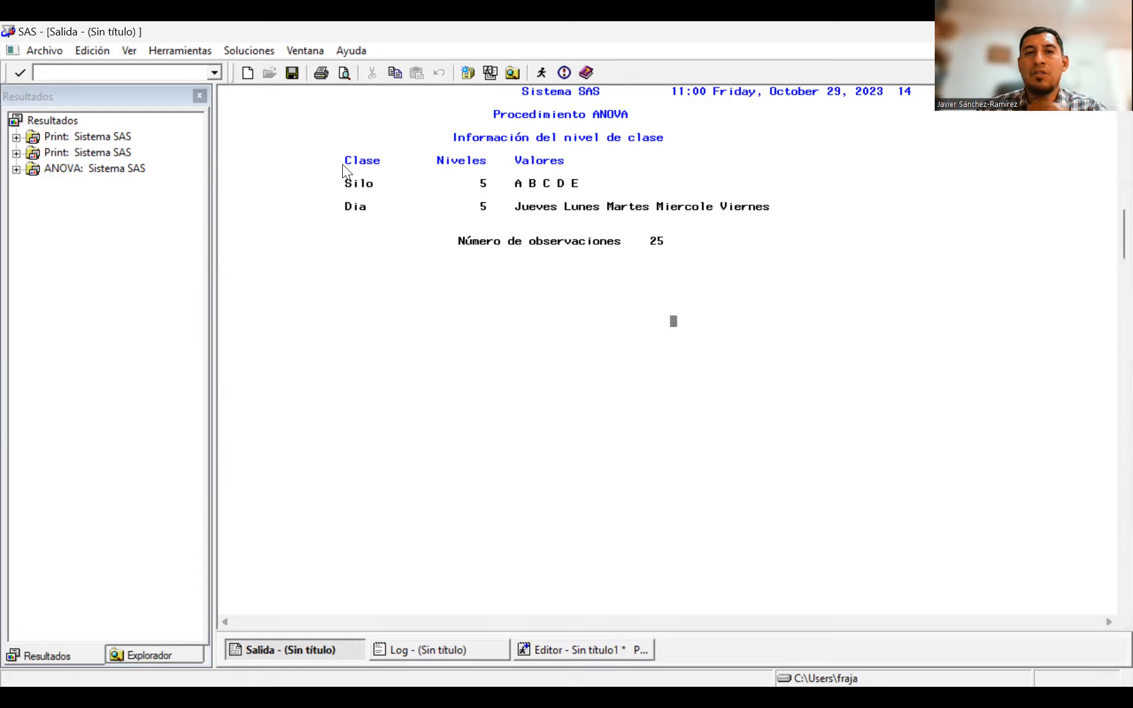
left_click_drag(336, 194, 574, 180)
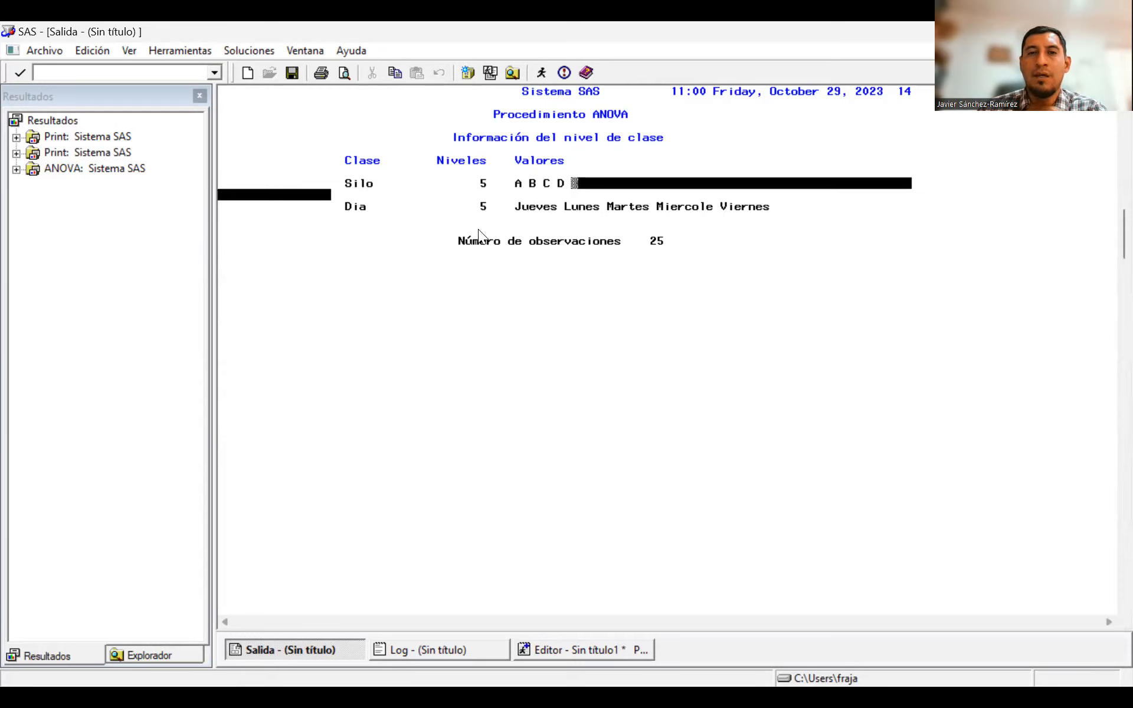
left_click(402, 227)
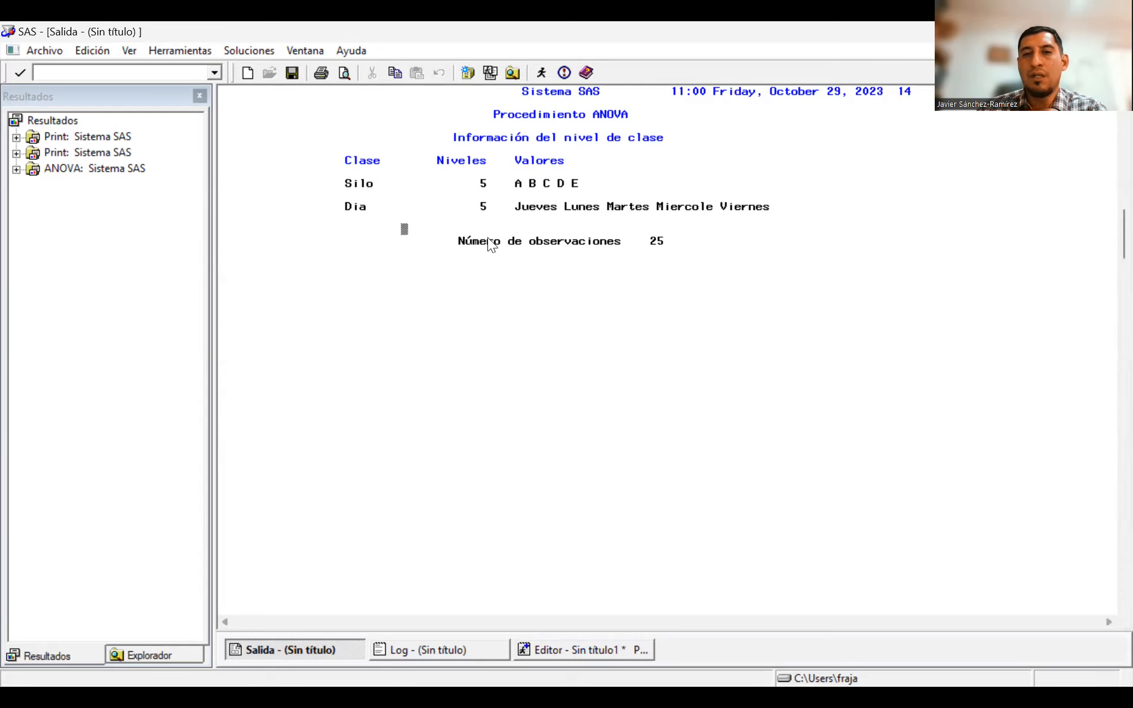
Examine the ANOVA table for the dependent variable Temp, going through its source, DF, sum of squares and mean square columns.
scroll(580, 276, "down", 5)
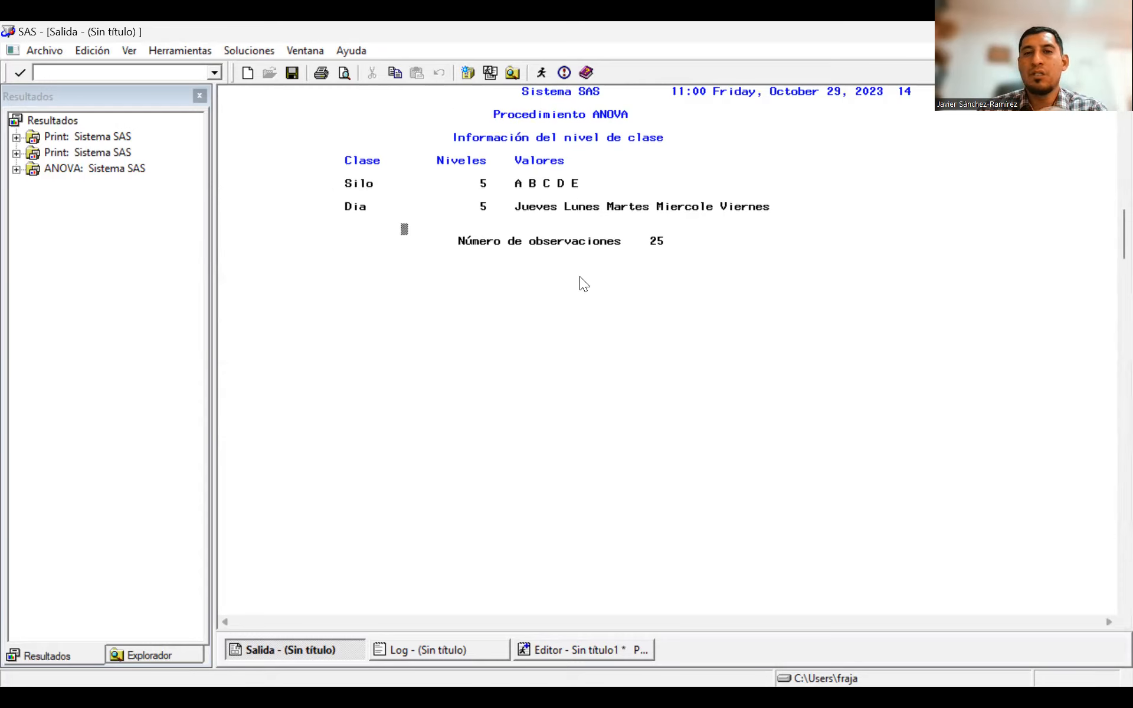
scroll(580, 276, "up", 3)
scroll(579, 275, "down", 3)
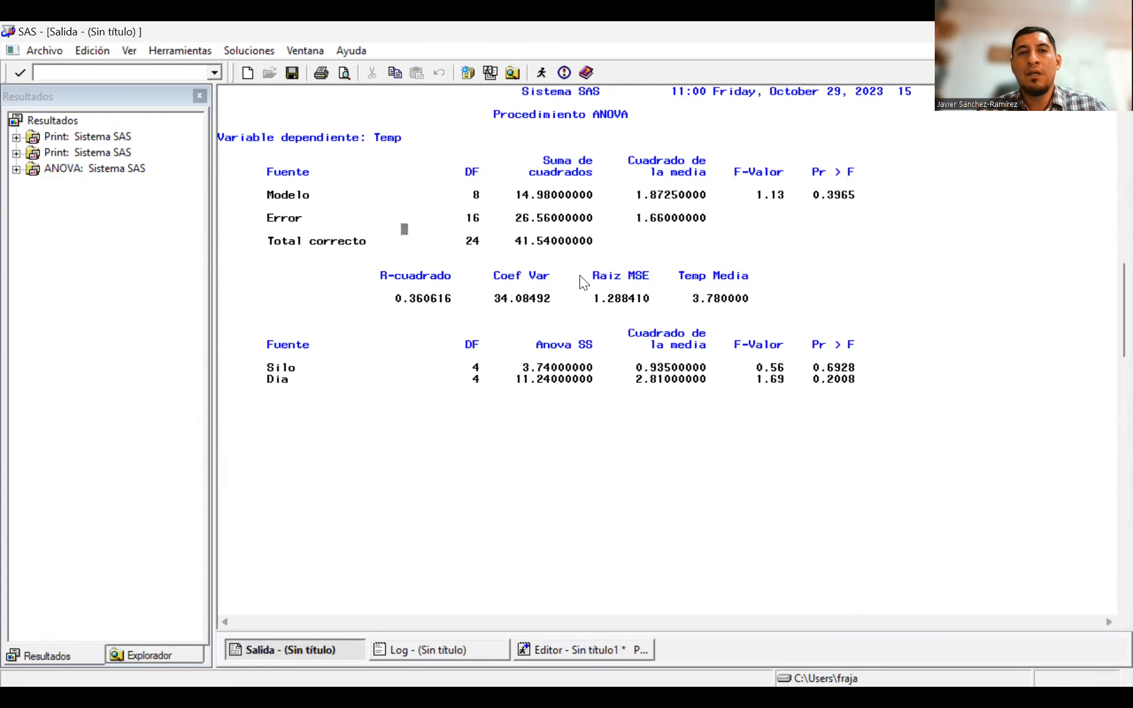
left_click_drag(476, 112, 734, 147)
left_click(497, 137)
left_click_drag(265, 135, 337, 134)
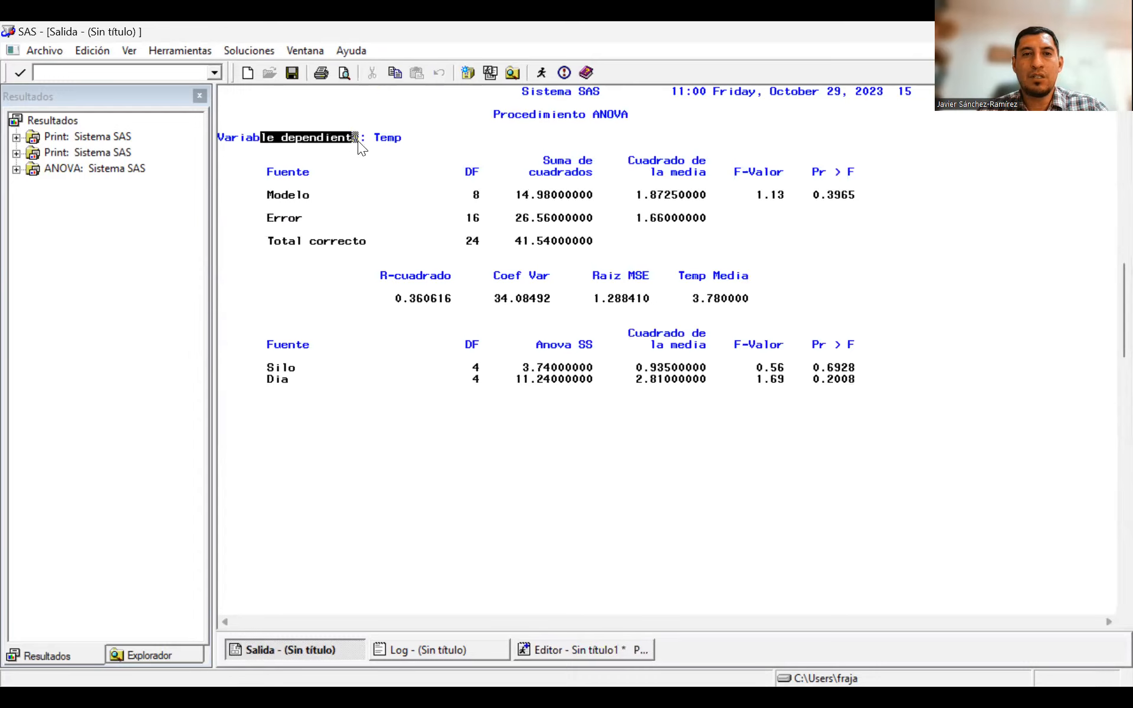
left_click_drag(406, 141, 378, 138)
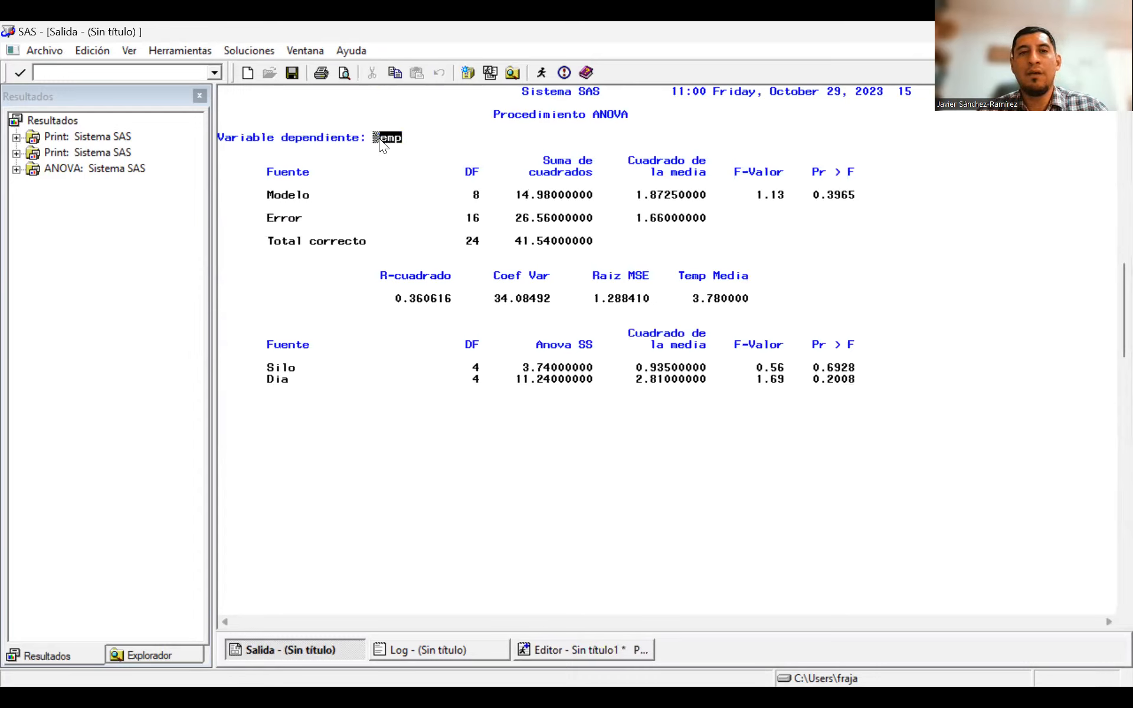
left_click(411, 206)
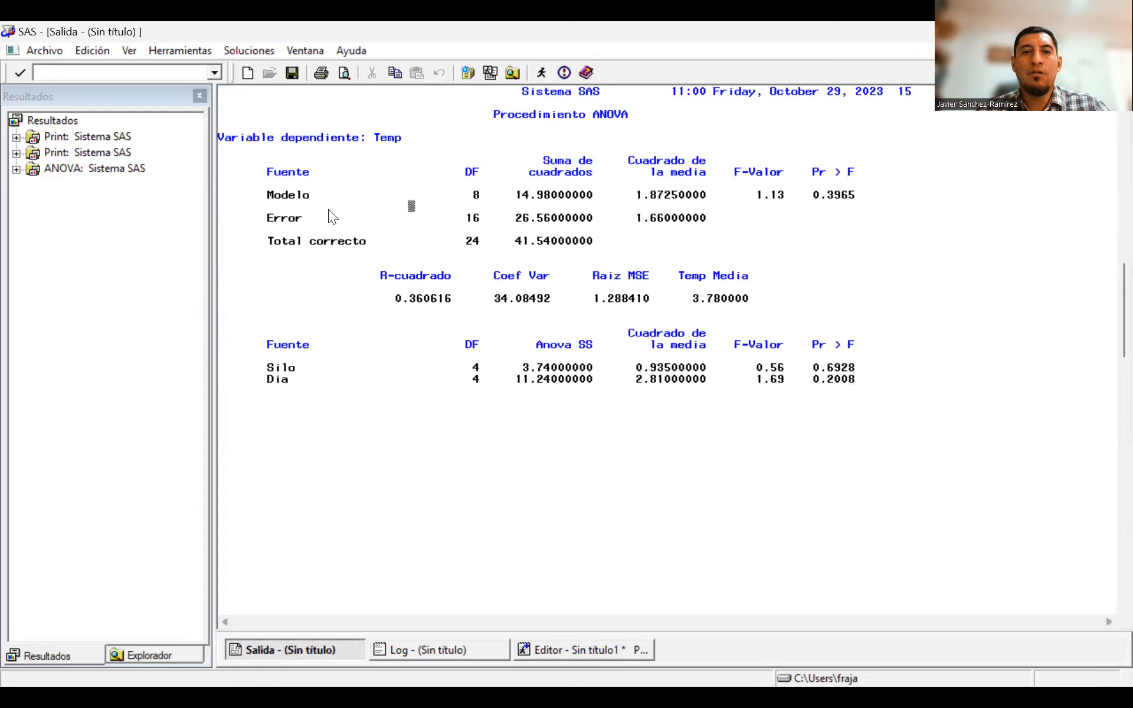
left_click_drag(263, 171, 318, 176)
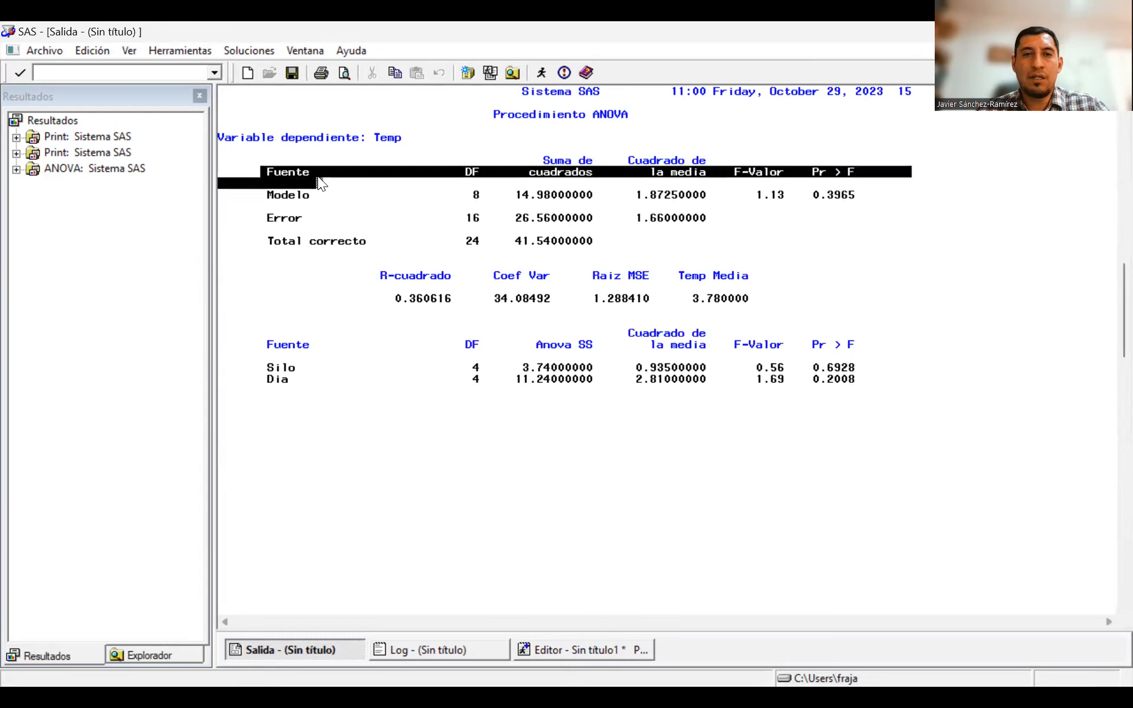
left_click(473, 171)
left_click_drag(533, 165, 586, 174)
left_click(638, 165)
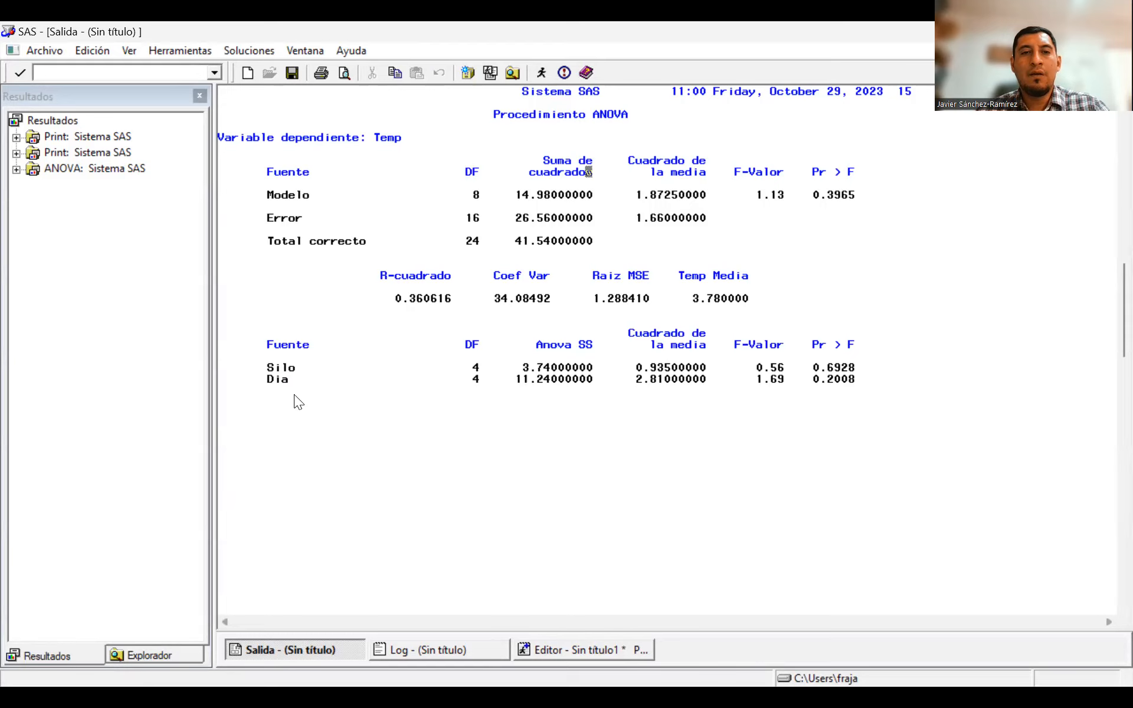
Examine the Silo and Dia rows of the ANOVA table, comparing their Pr > F values for significance.
left_click_drag(266, 370, 872, 375)
left_click(303, 378)
left_click(874, 429)
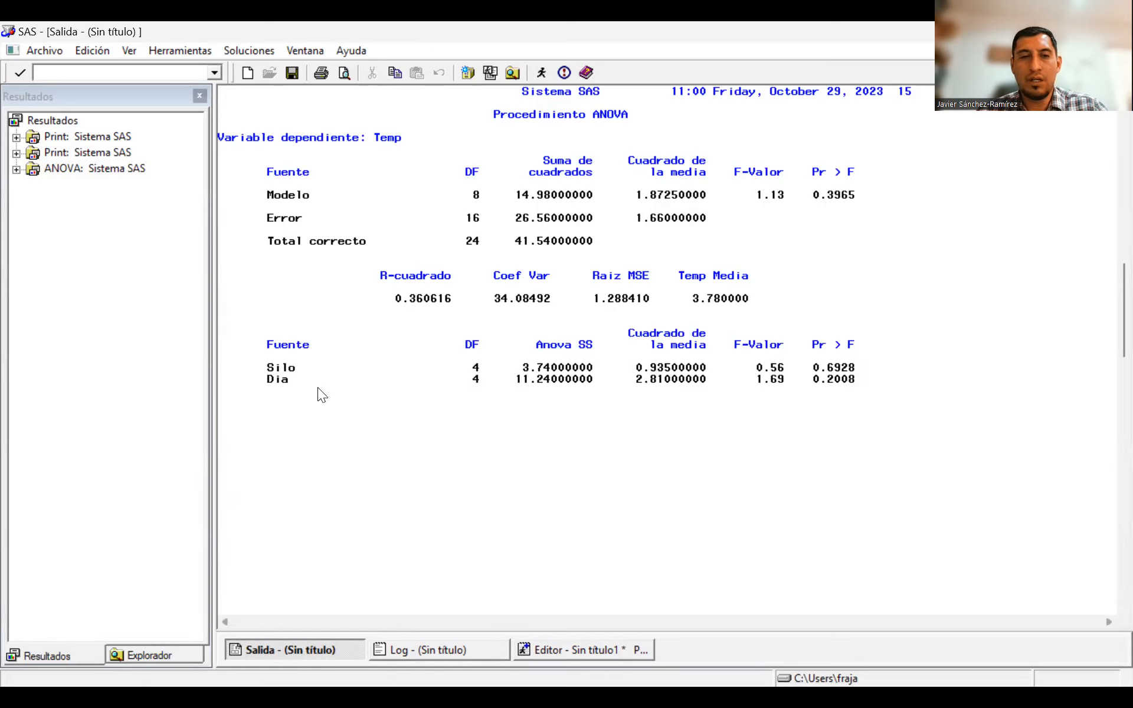
left_click_drag(261, 369, 310, 371)
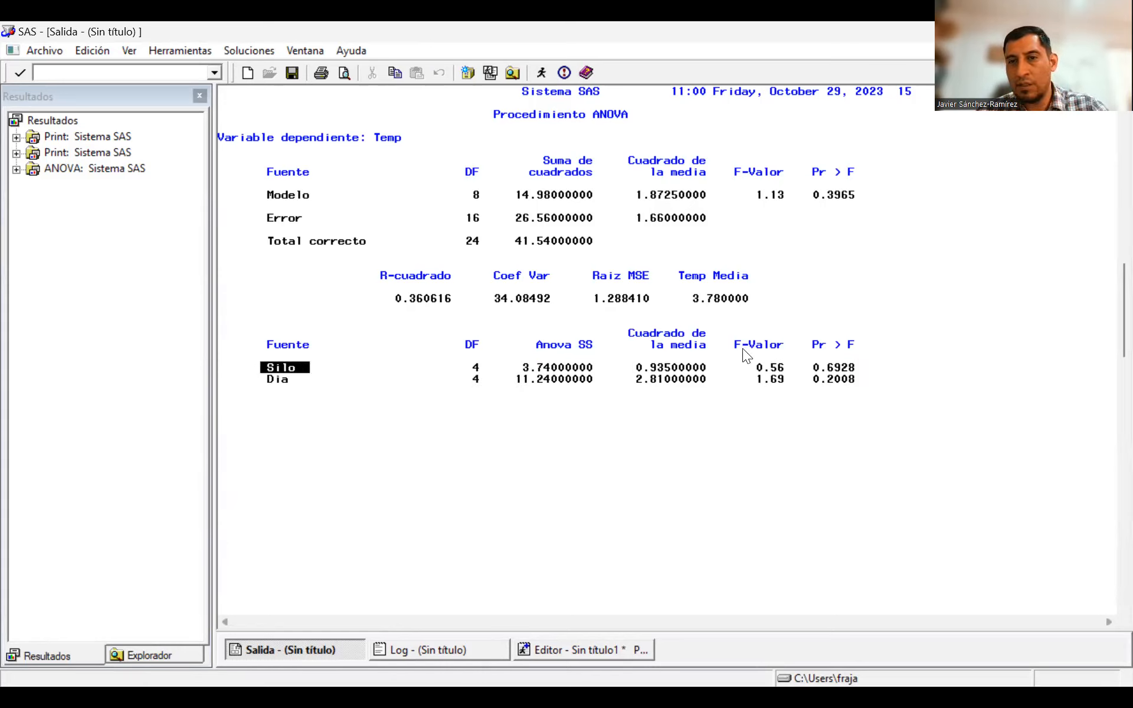
left_click_drag(806, 367, 867, 375)
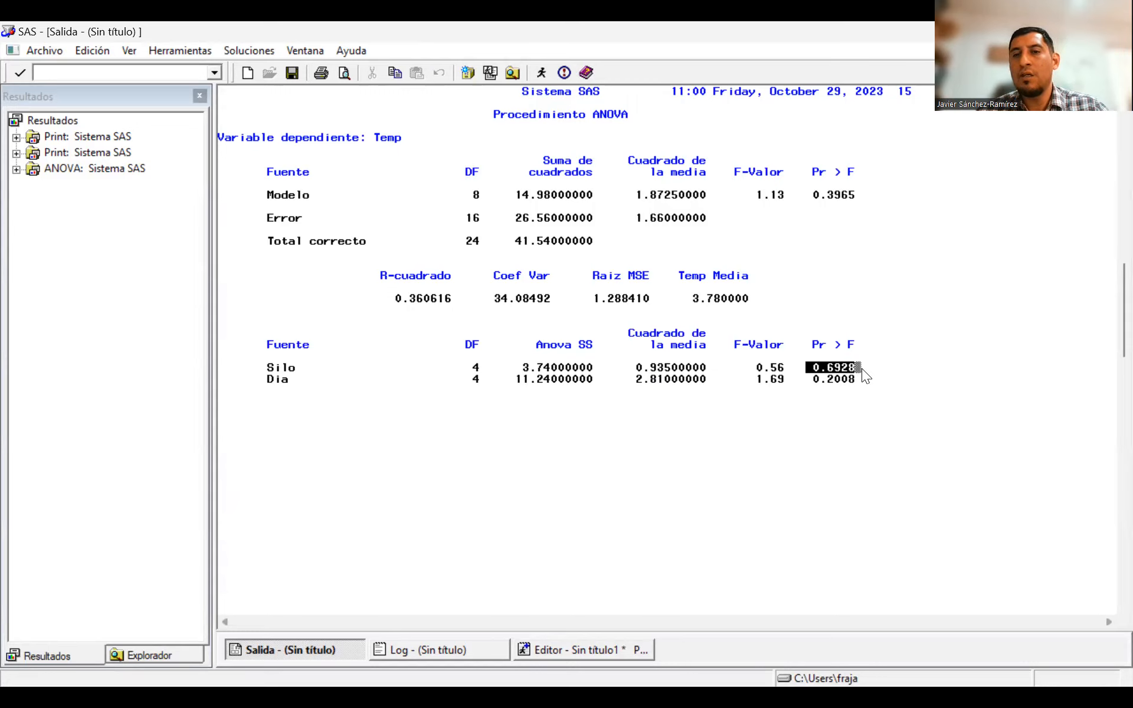
left_click_drag(821, 368, 852, 382)
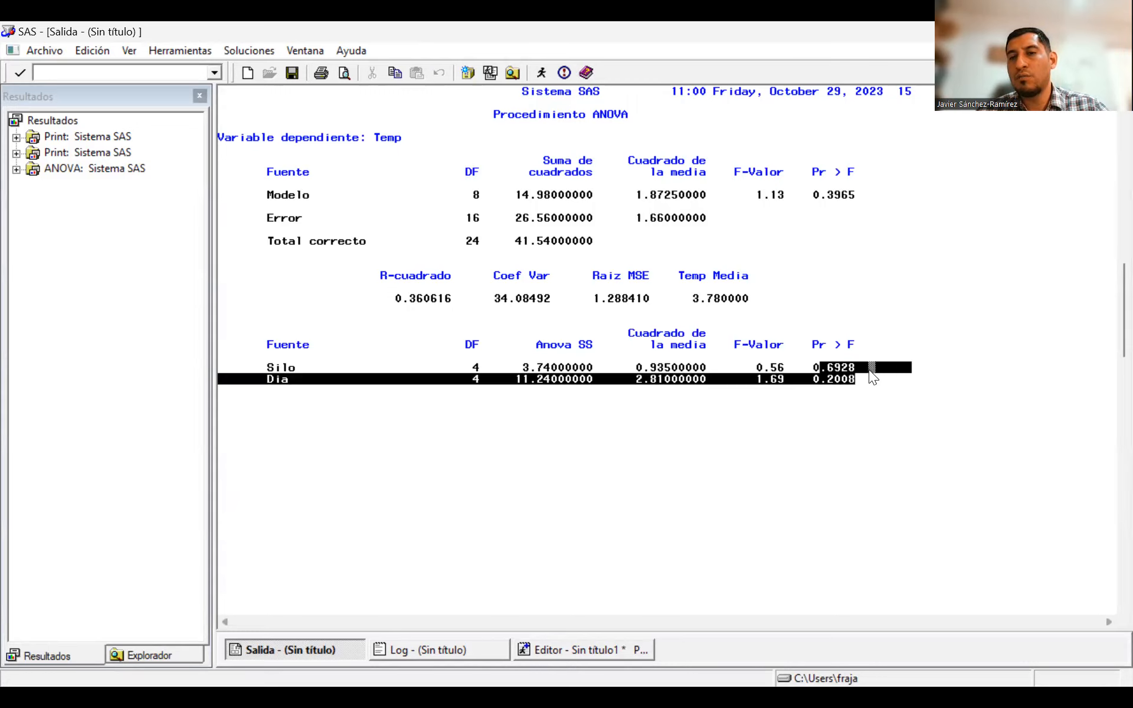
left_click(866, 394)
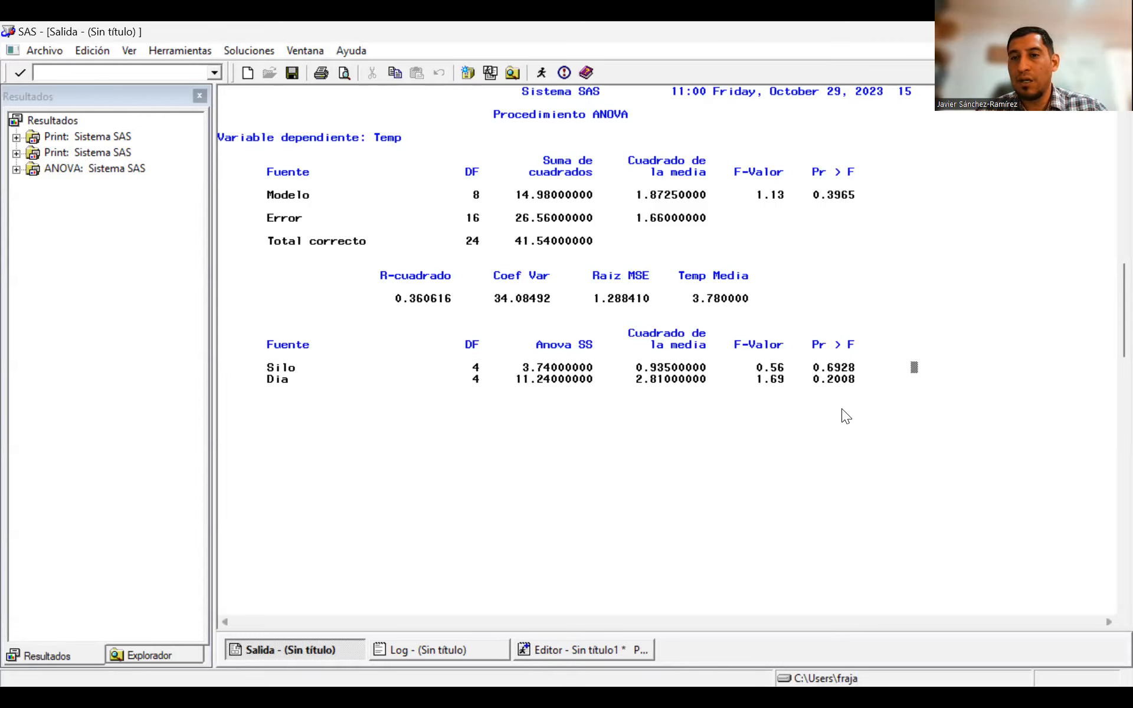
left_click_drag(807, 367, 861, 370)
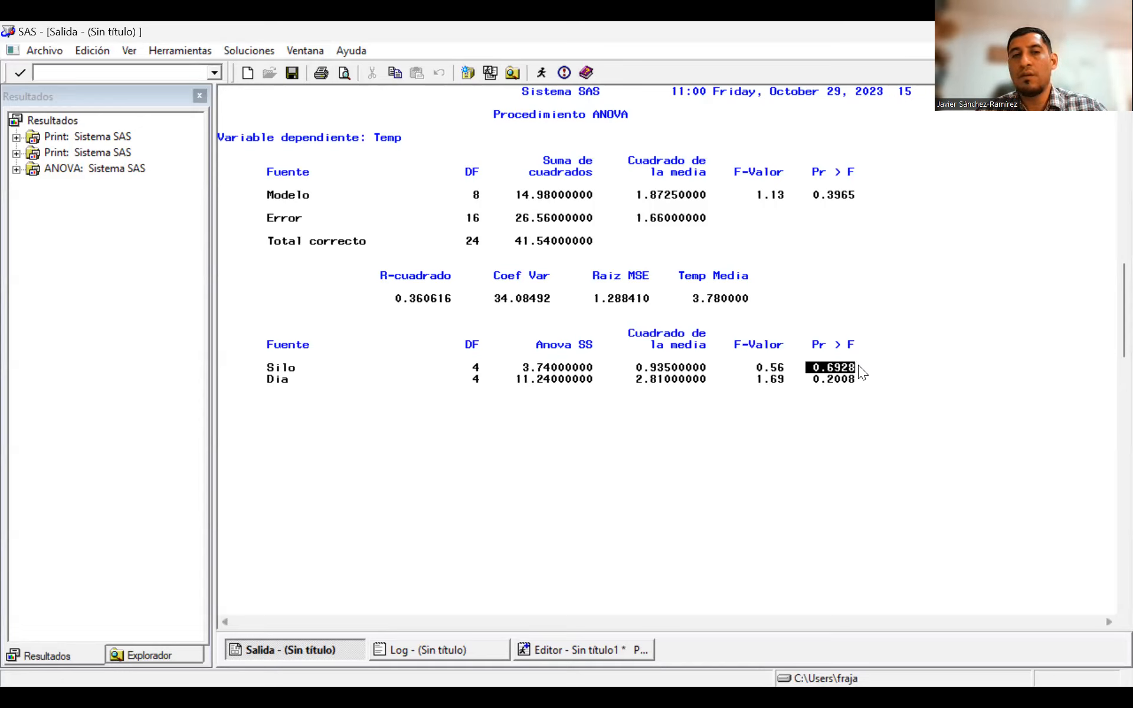
left_click_drag(262, 381, 380, 387)
left_click(631, 413)
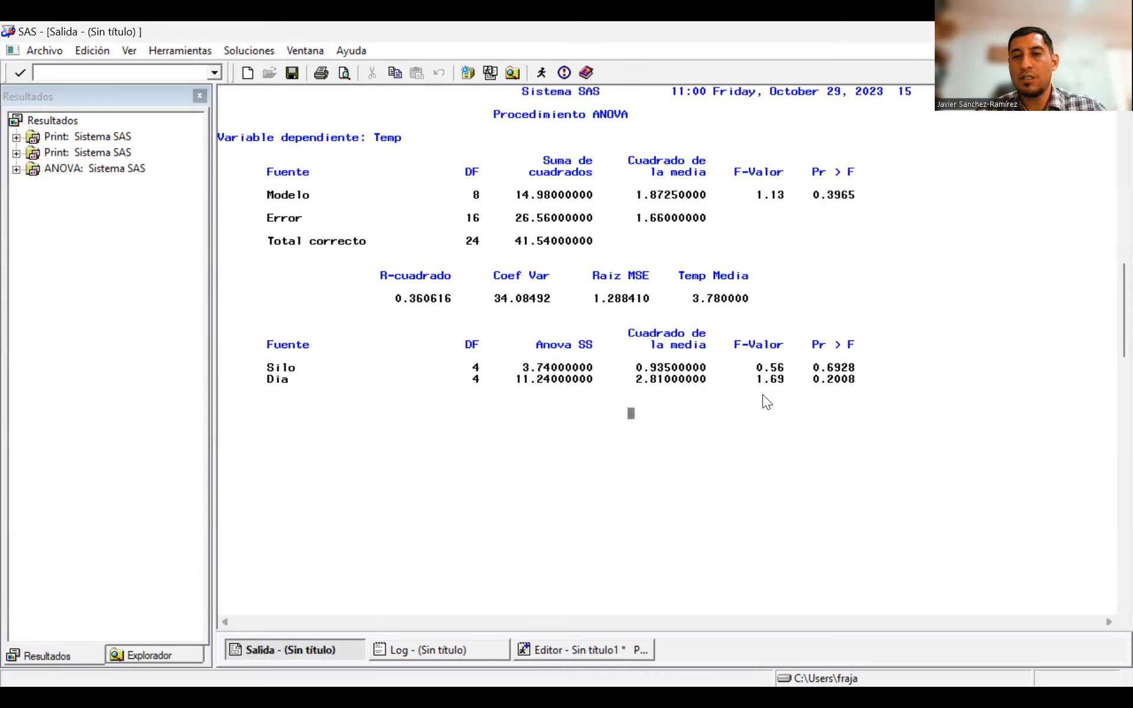
left_click_drag(812, 380, 870, 404)
left_click(861, 424)
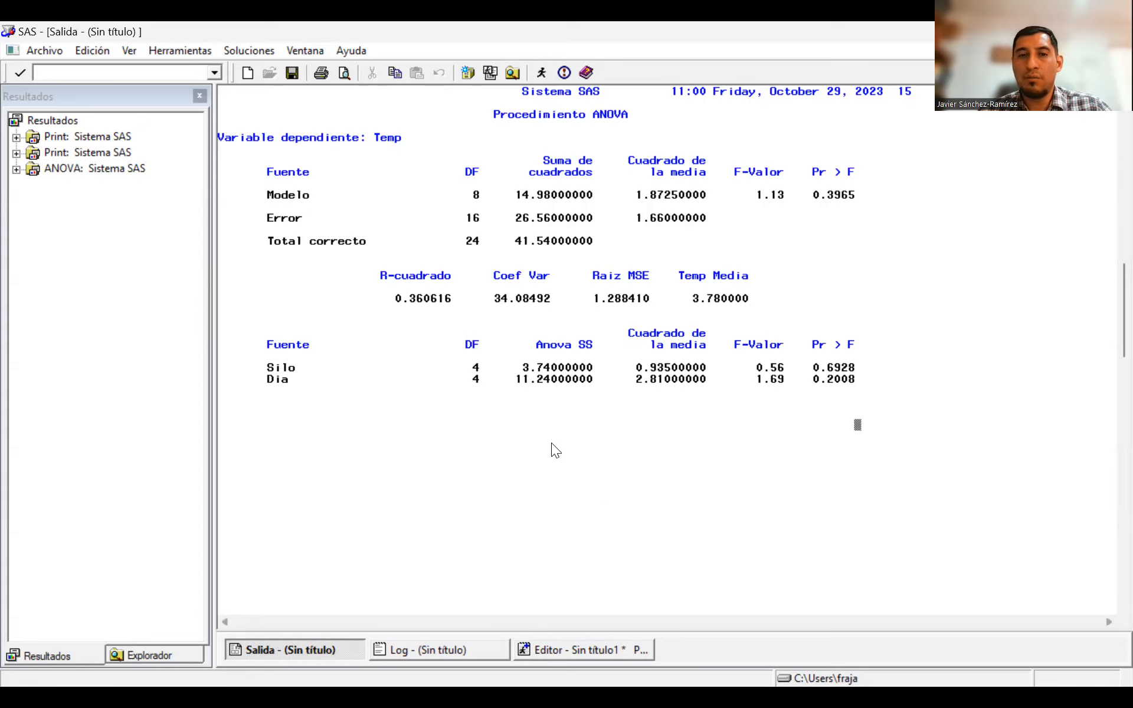
Examine the Tukey comparison of mean temperatures by Silo, including each silo's mean and its grouping letter.
scroll(551, 449, "down", 10)
scroll(552, 451, "up", 1)
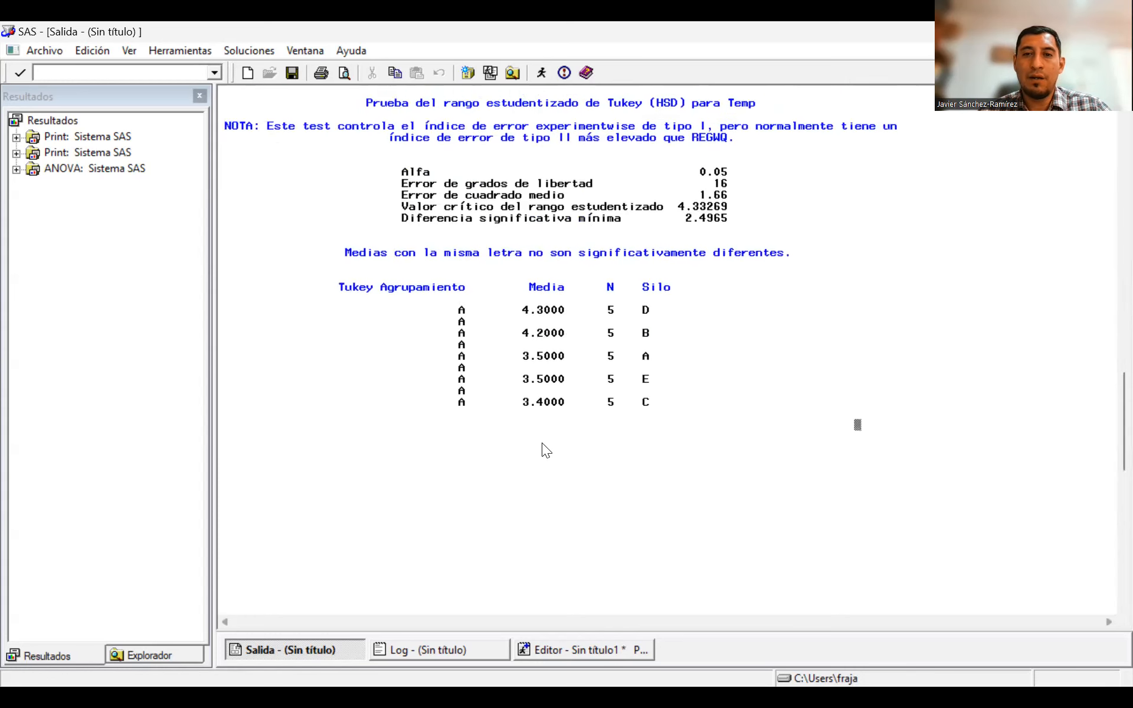
left_click_drag(382, 291, 684, 467)
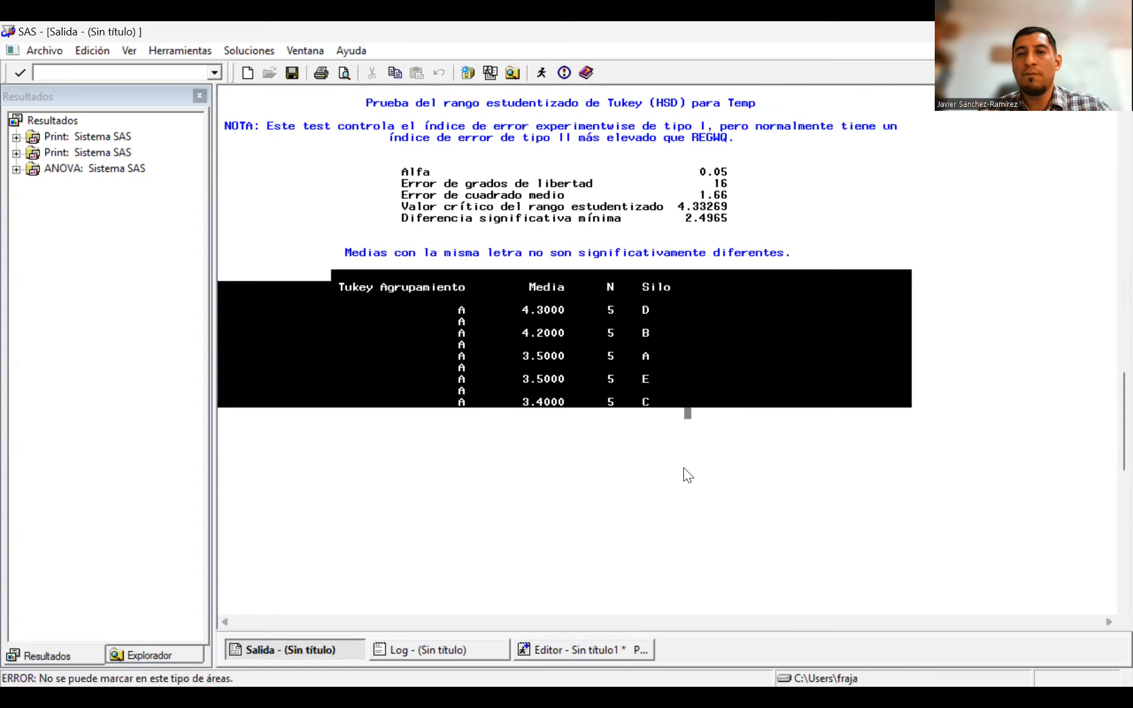
left_click(683, 467)
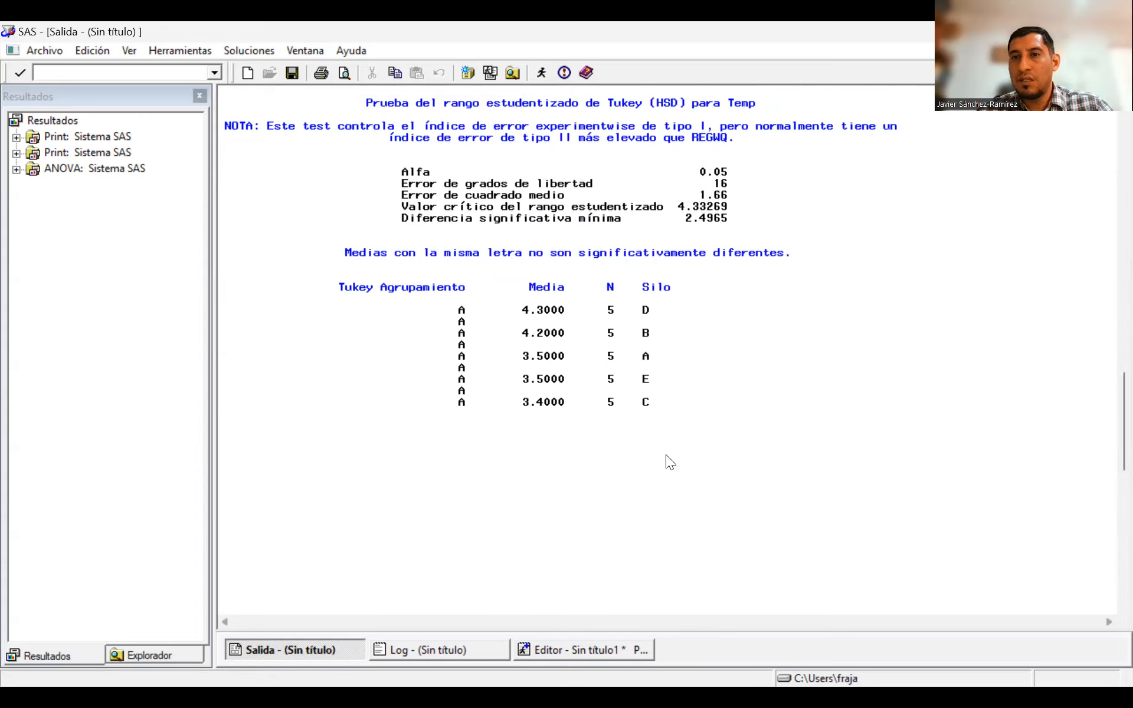
left_click_drag(456, 312, 668, 449)
left_click(667, 448)
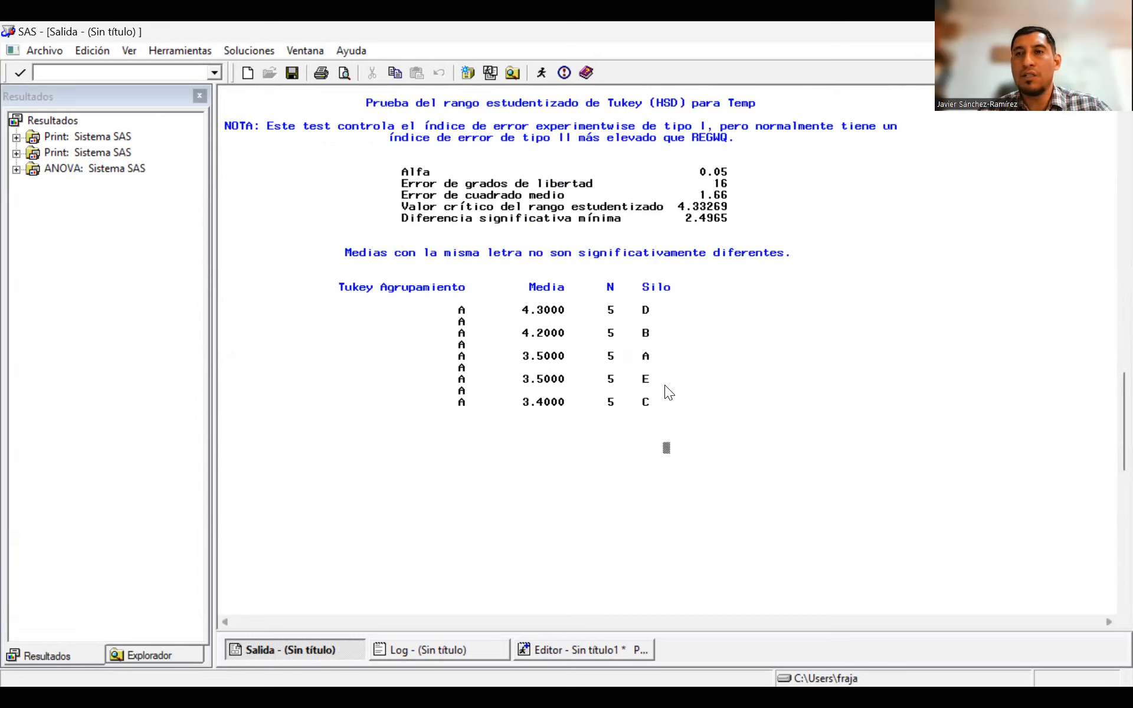
left_click_drag(663, 398, 397, 291)
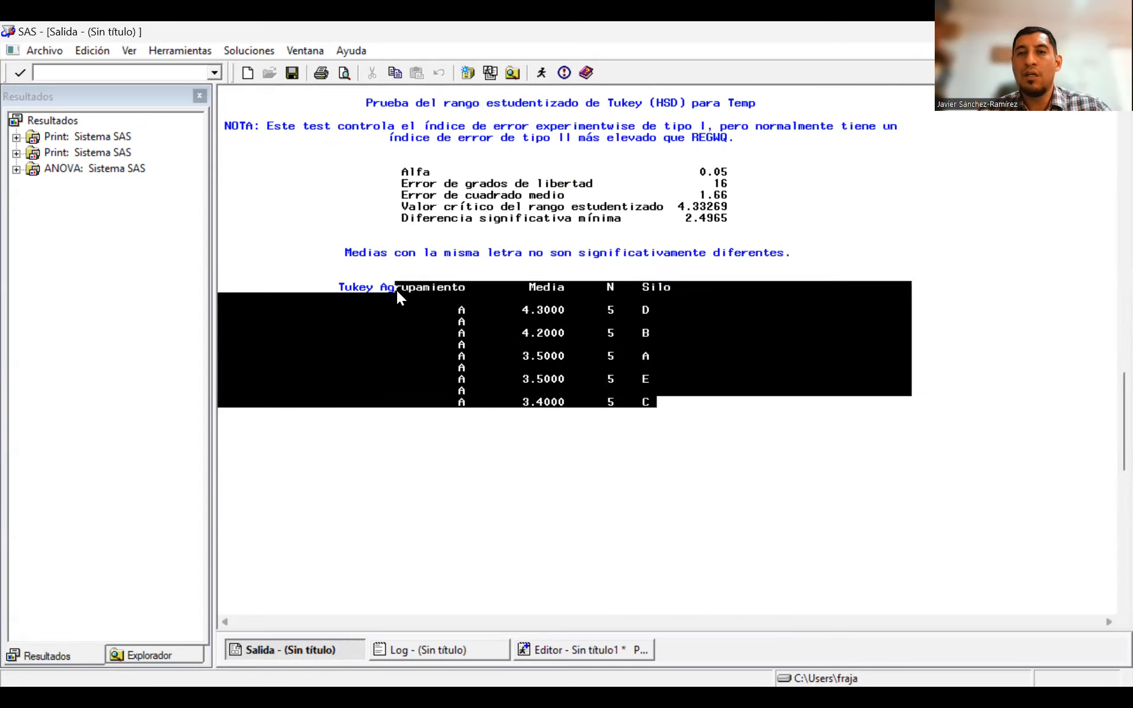
Examine the Tukey comparison by Dia, checking the highest and lowest day means against the minimum significant difference and reading the grouping letters.
scroll(591, 490, "down", 10)
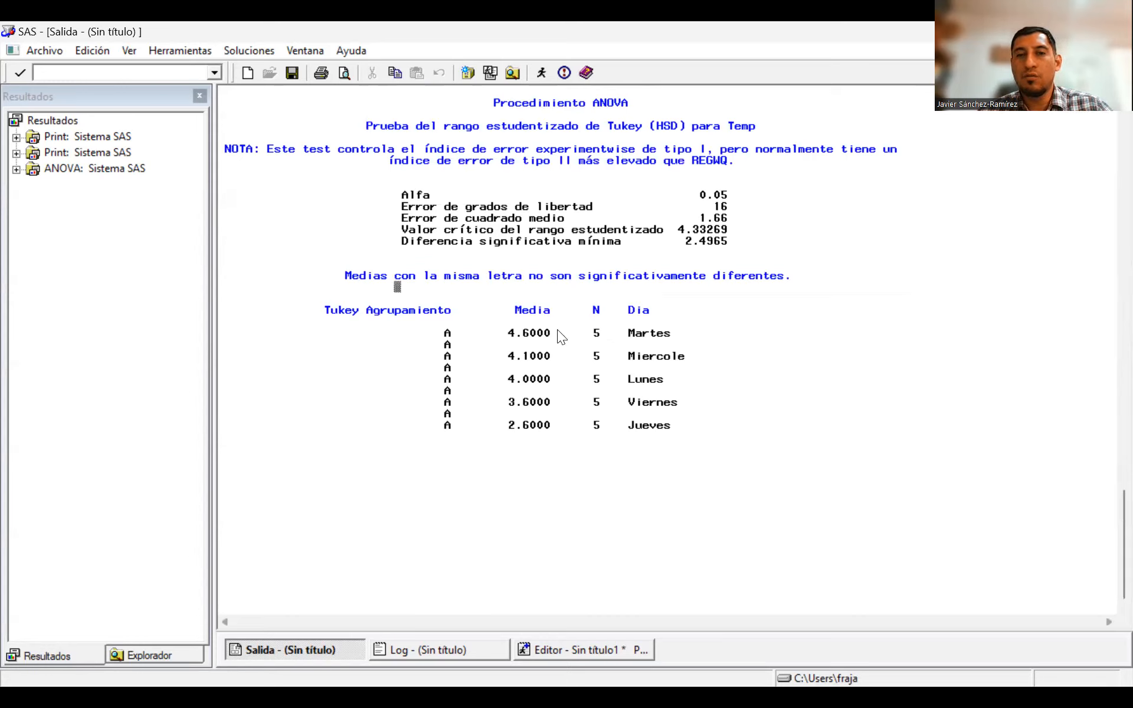
left_click_drag(677, 243, 728, 242)
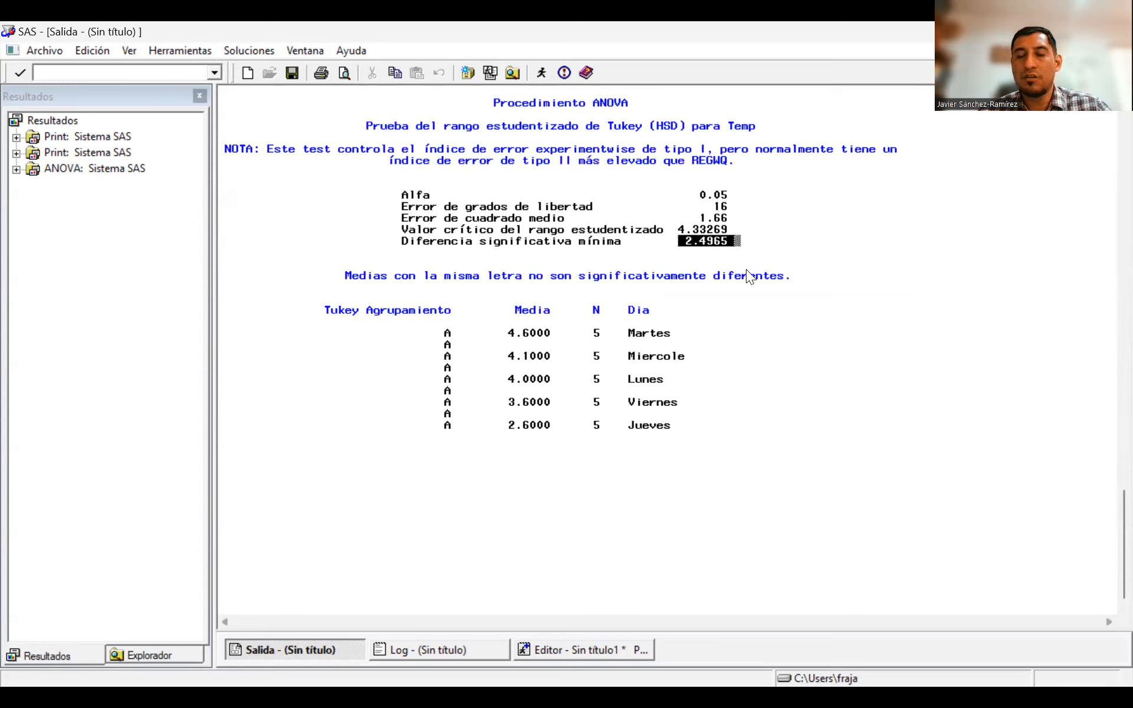
left_click(744, 310)
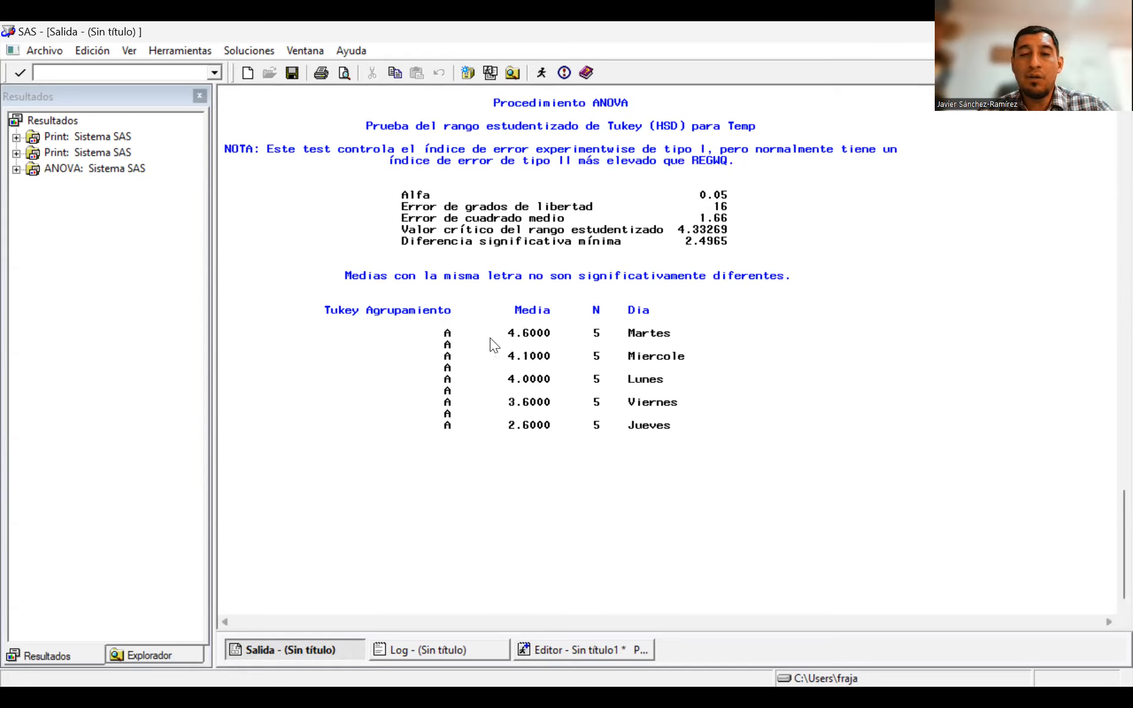
left_click_drag(502, 333, 546, 337)
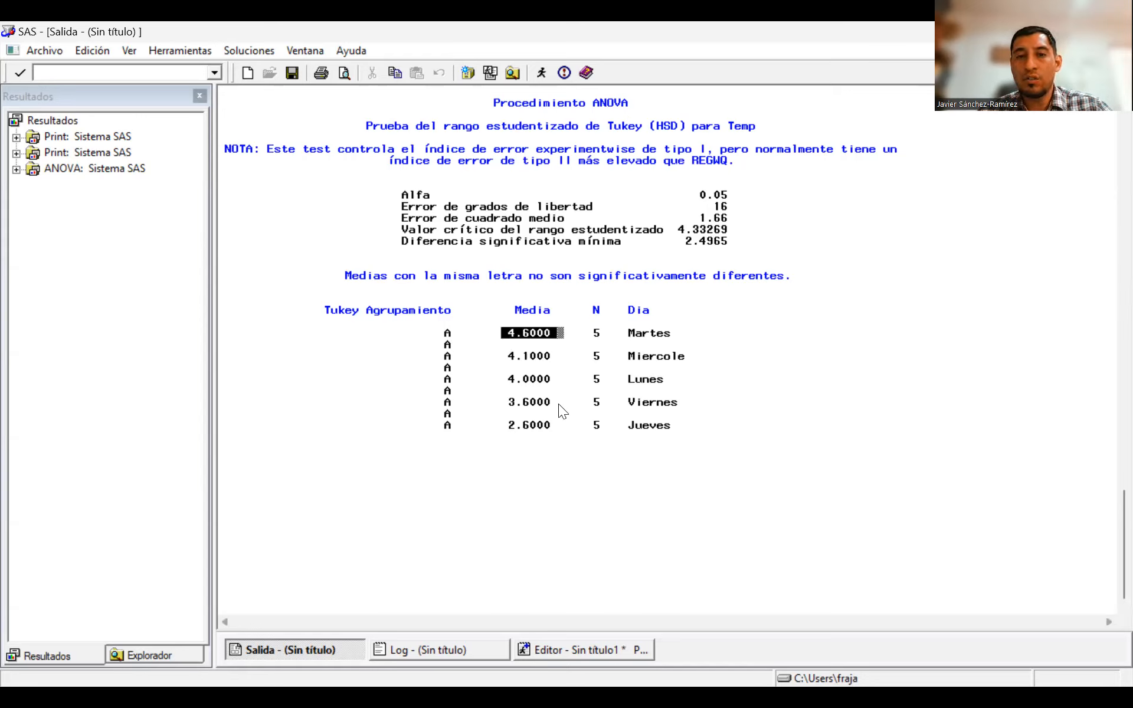
left_click_drag(502, 425, 558, 426)
left_click(583, 478)
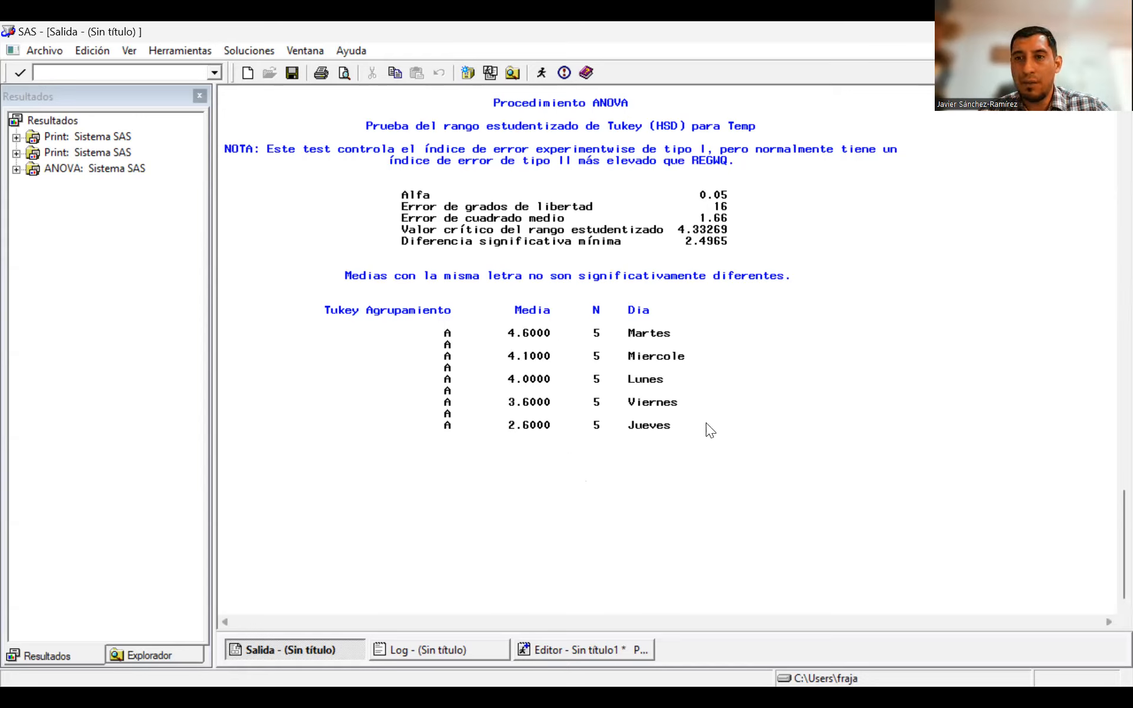
left_click_drag(703, 426, 421, 329)
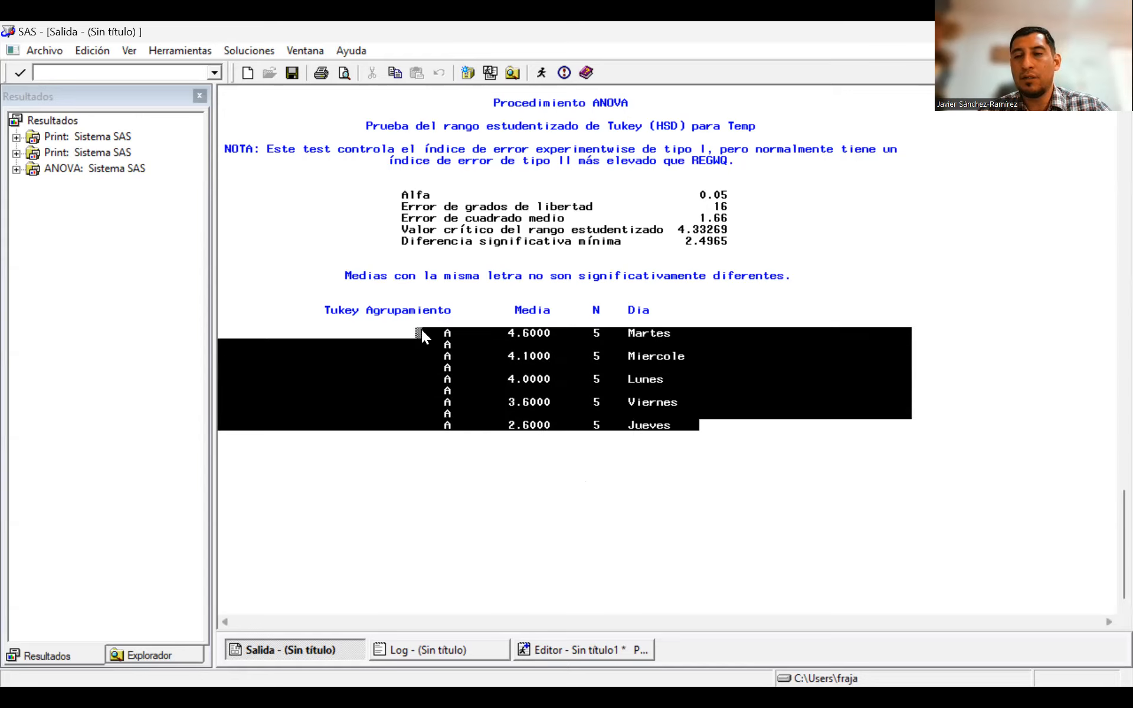
left_click(645, 485)
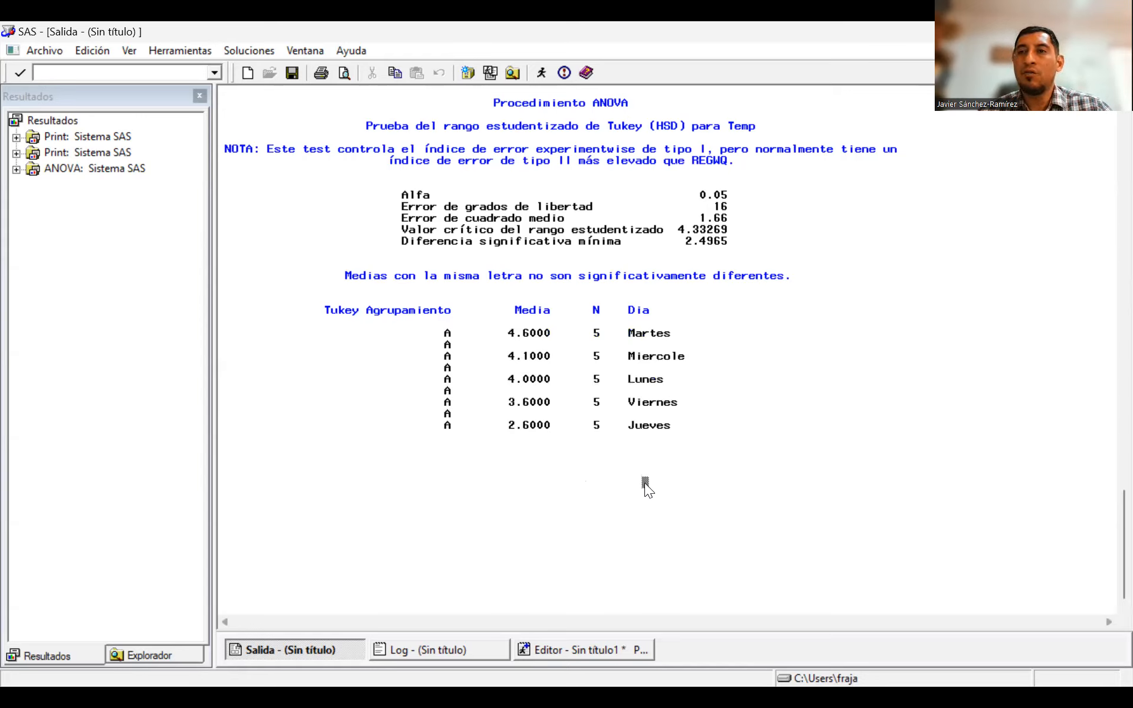
Check the end of the output, and review the Tukey and ANOVA results backwards up to the printed data listing.
scroll(647, 483, "down", 1)
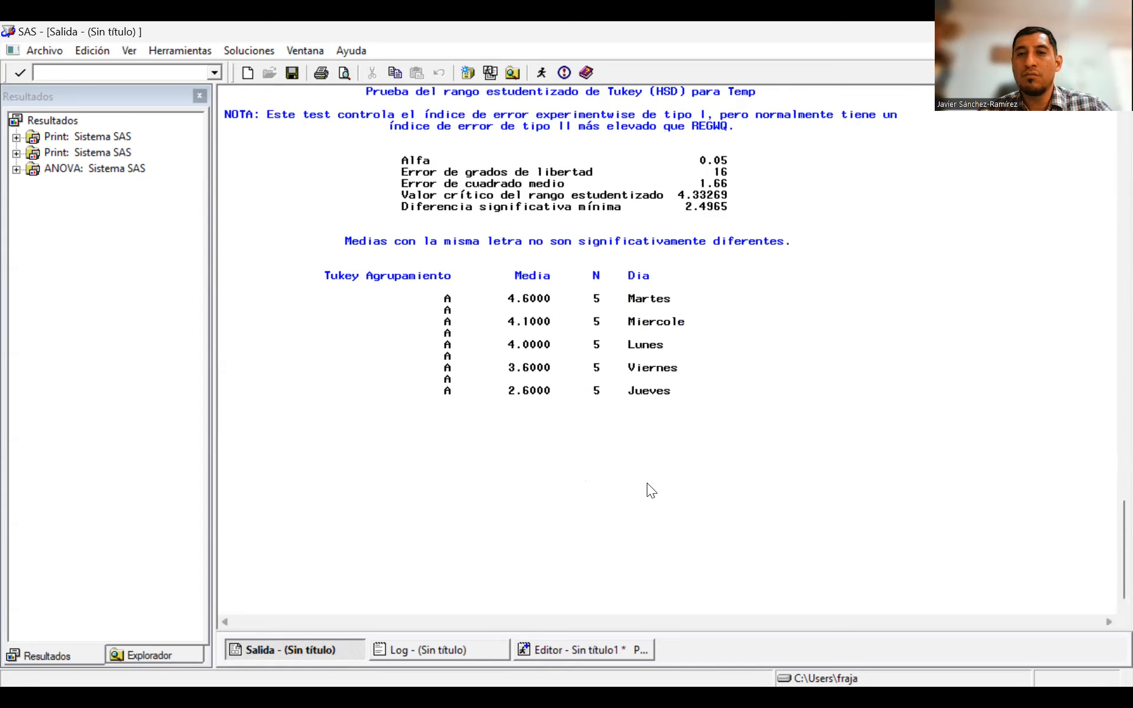
scroll(645, 485, "down", 2)
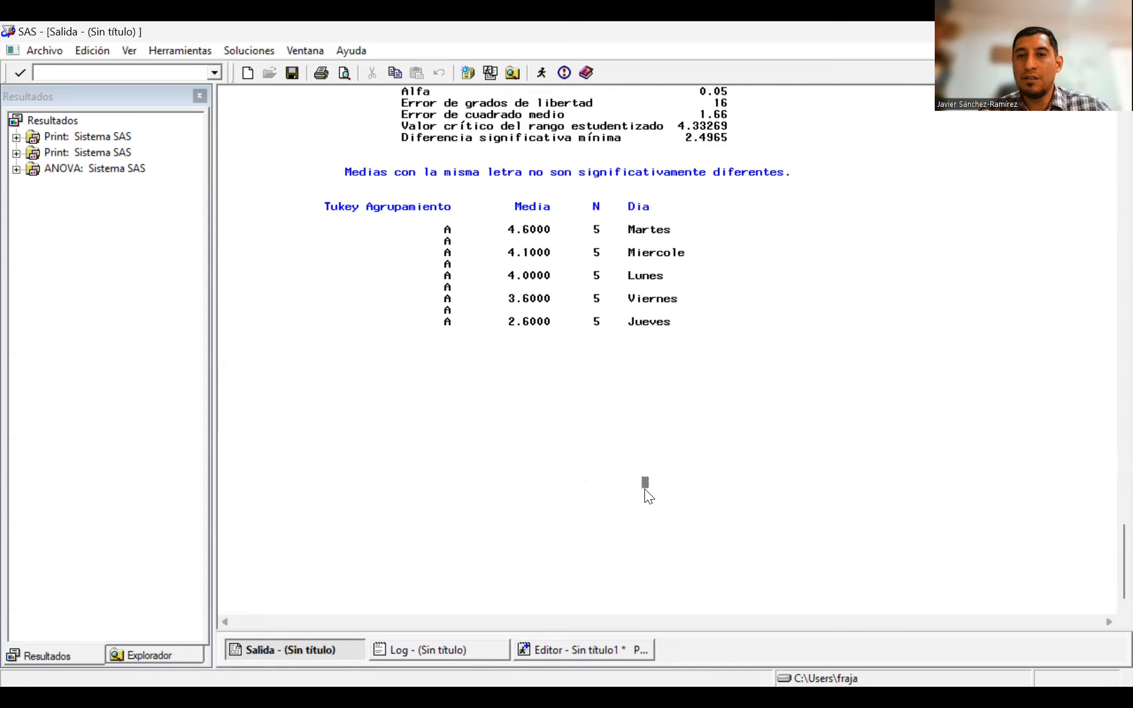
scroll(645, 489, "down", 2)
scroll(645, 491, "down", 3)
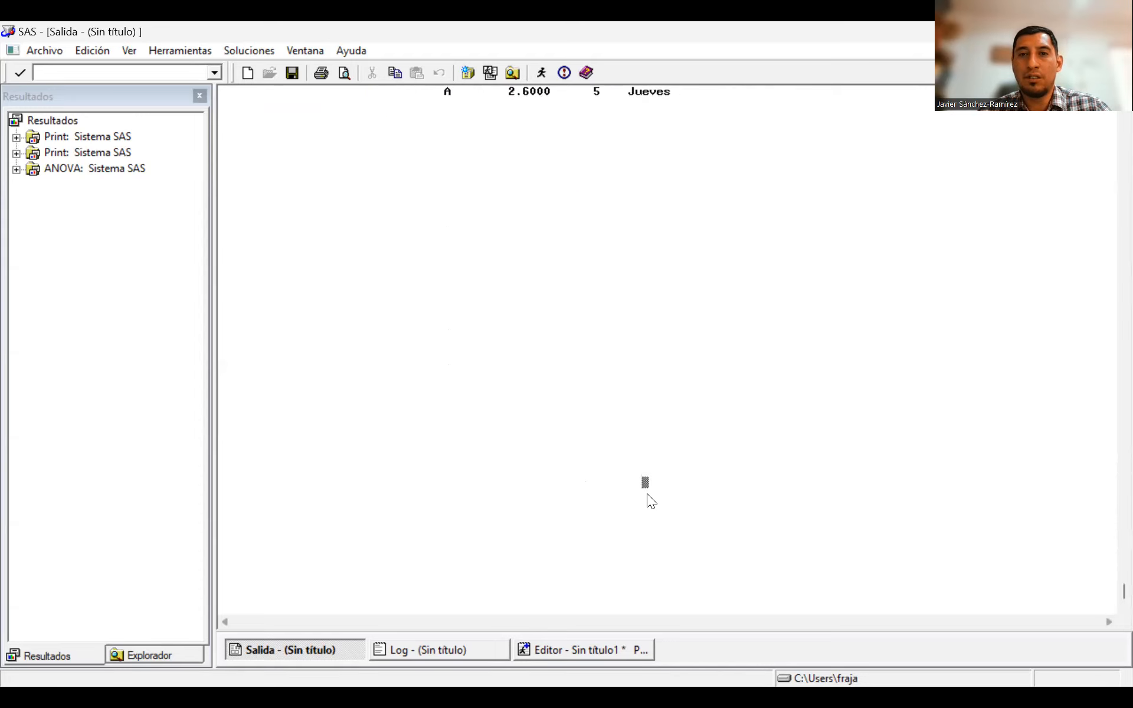
scroll(646, 493, "up", 15)
scroll(647, 493, "down", 1)
scroll(646, 493, "up", 2)
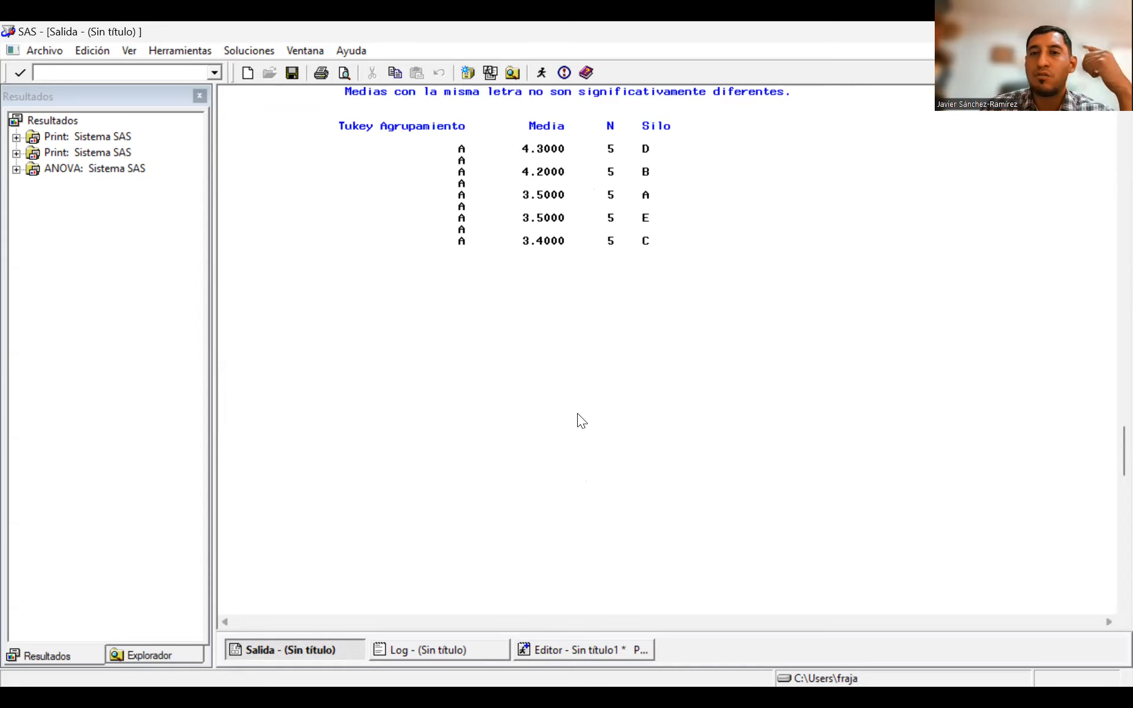
scroll(578, 414, "up", 5)
scroll(578, 413, "up", 10)
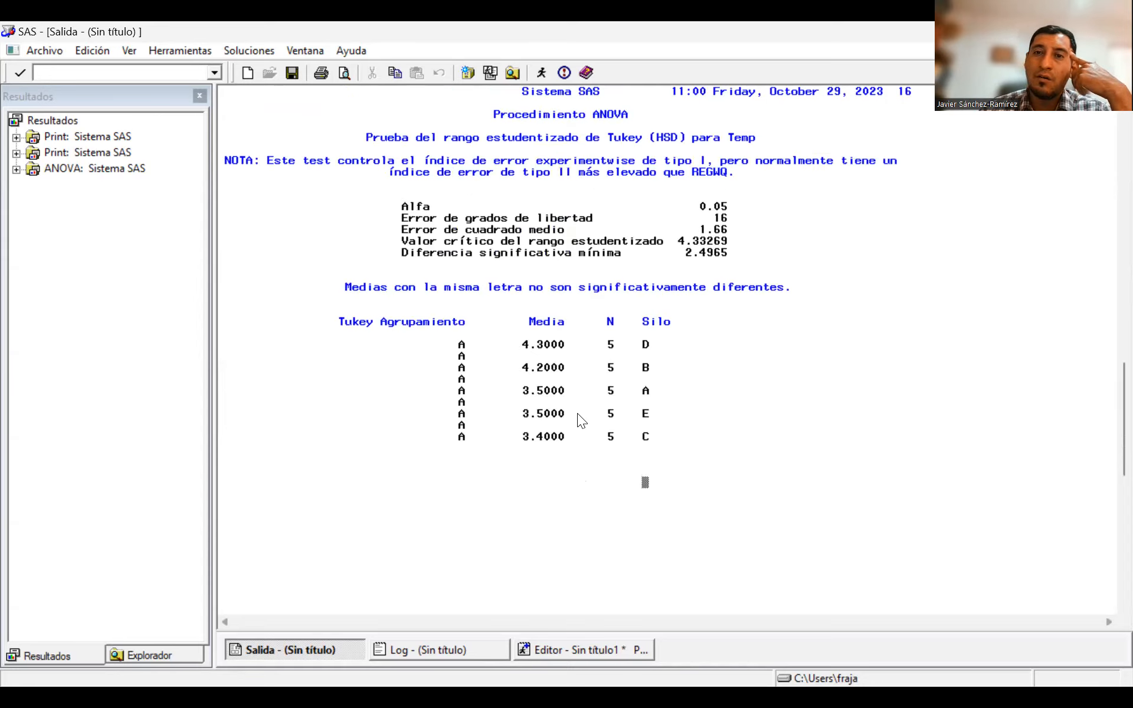
scroll(578, 413, "up", 4)
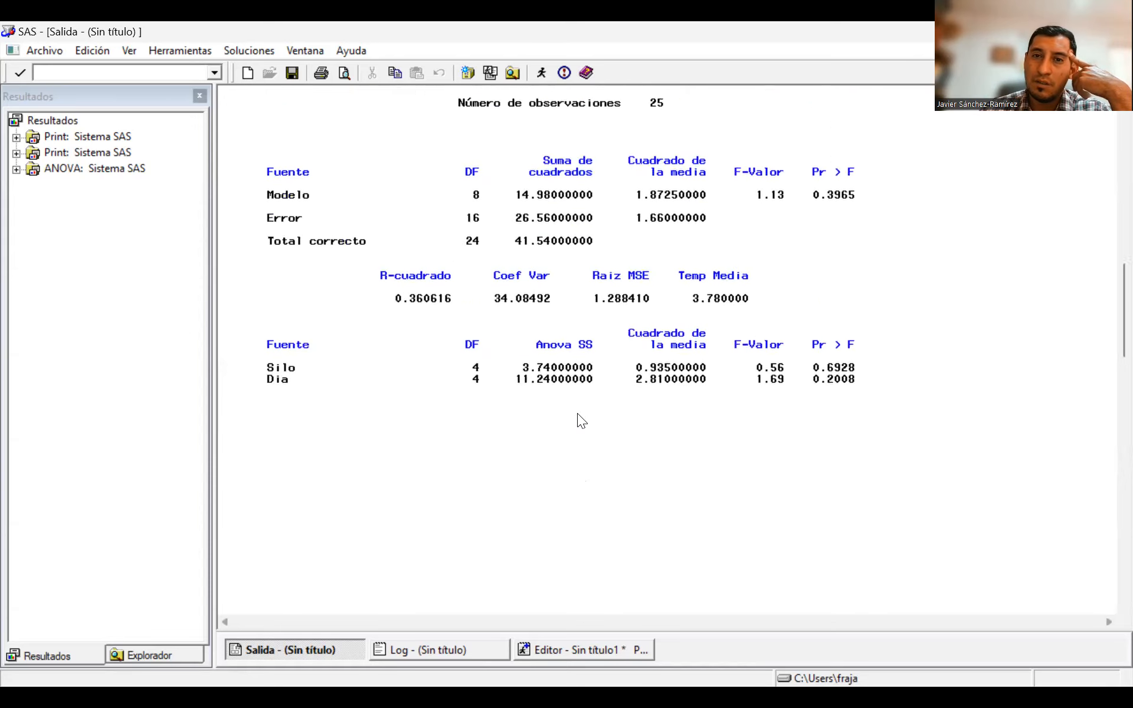
scroll(577, 413, "up", 5)
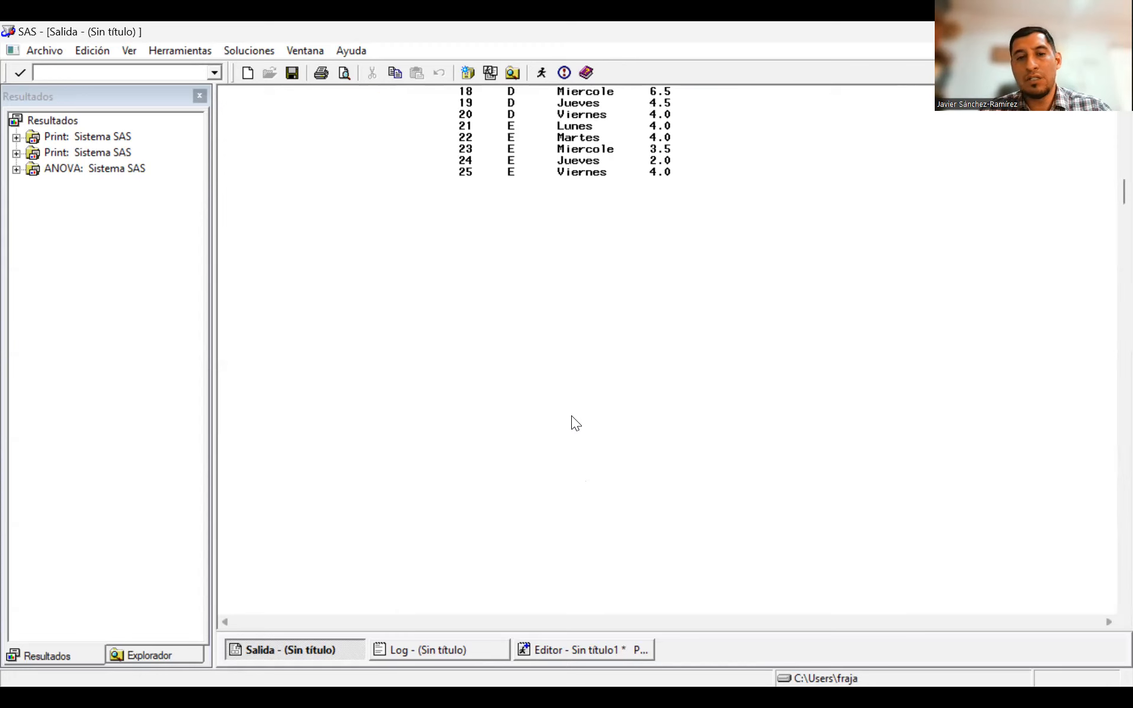
scroll(571, 416, "up", 7)
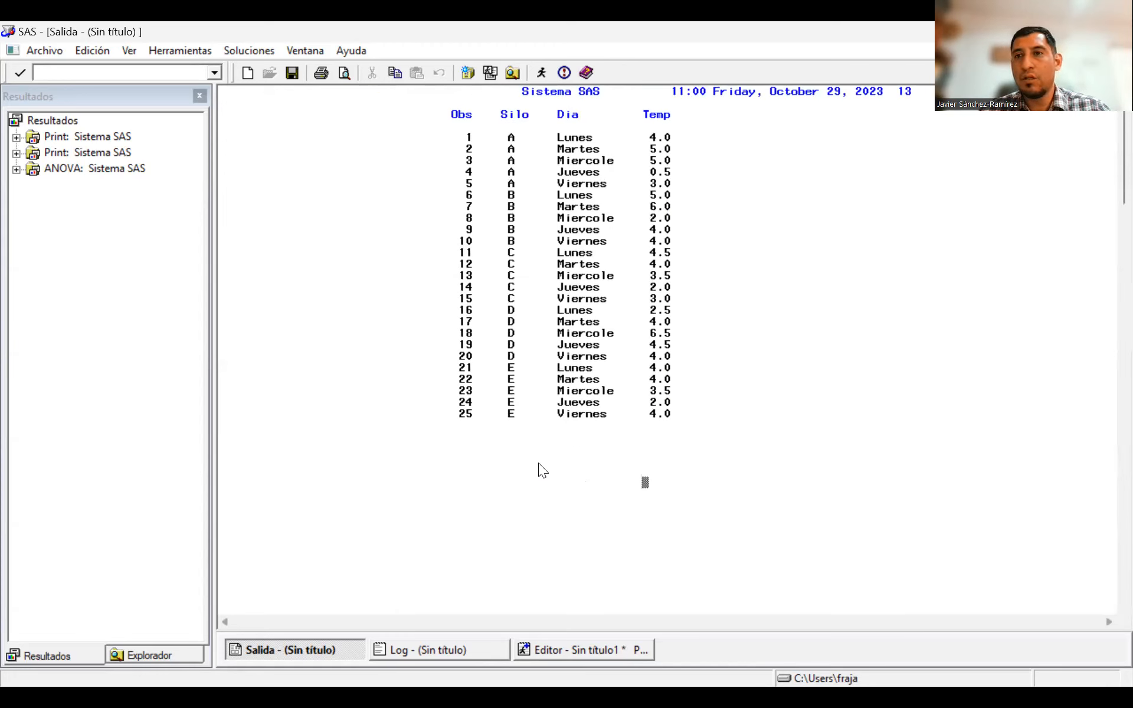